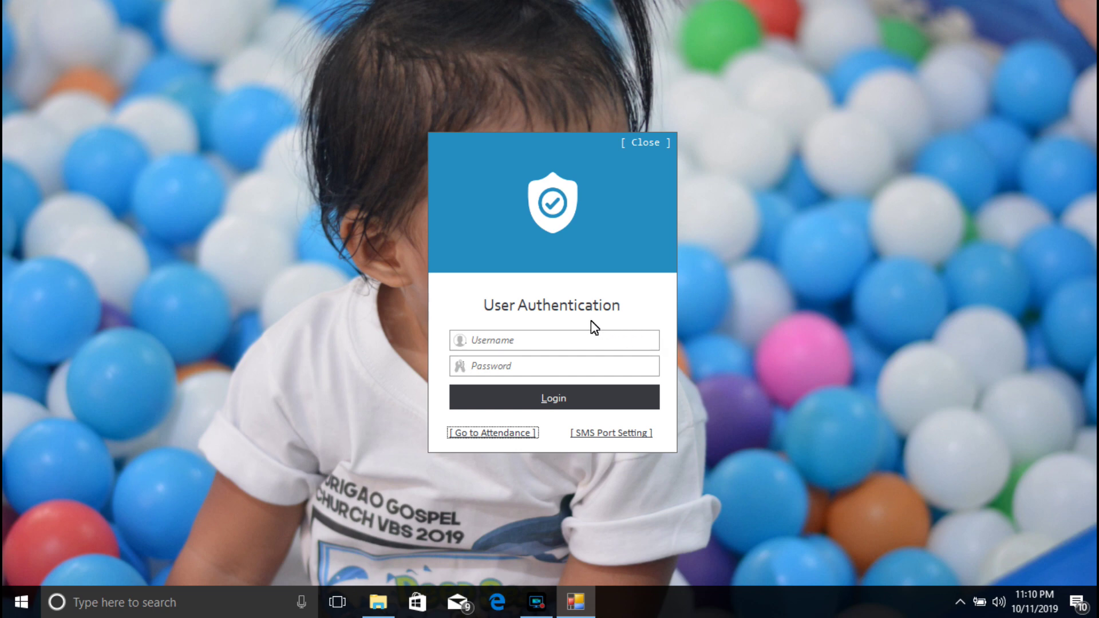
# Step: Sign in with the administrator username and the account password
pyautogui.click(481, 342)
pyautogui.write('admin')
pyautogui.press('Tab')
pyautogui.write('123')
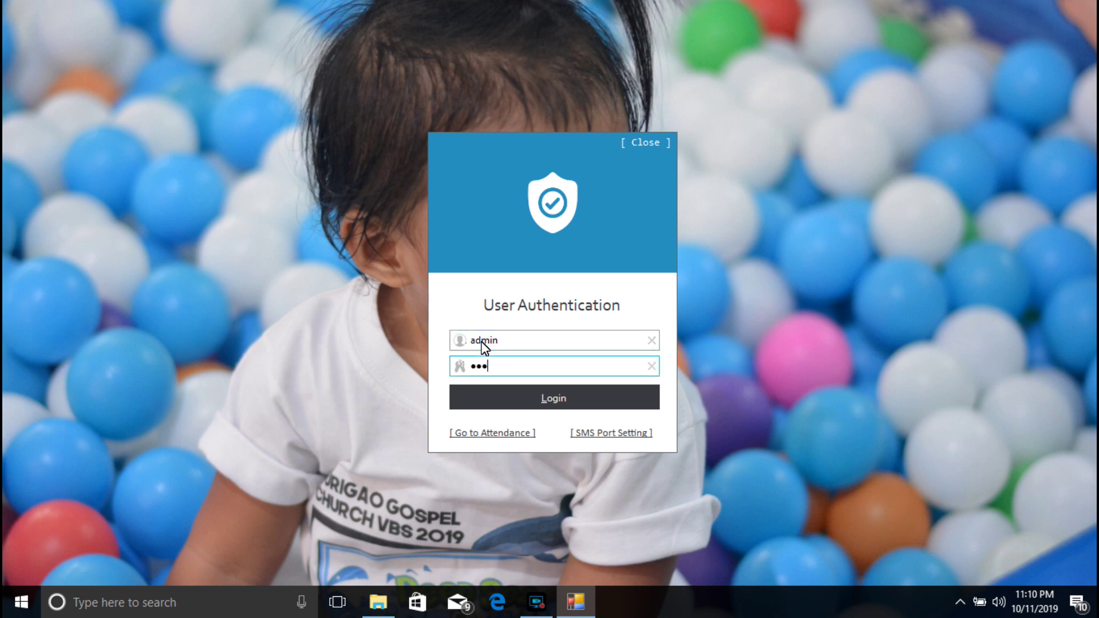
pyautogui.write('4')
pyautogui.press('Return')
pyautogui.press('Return')
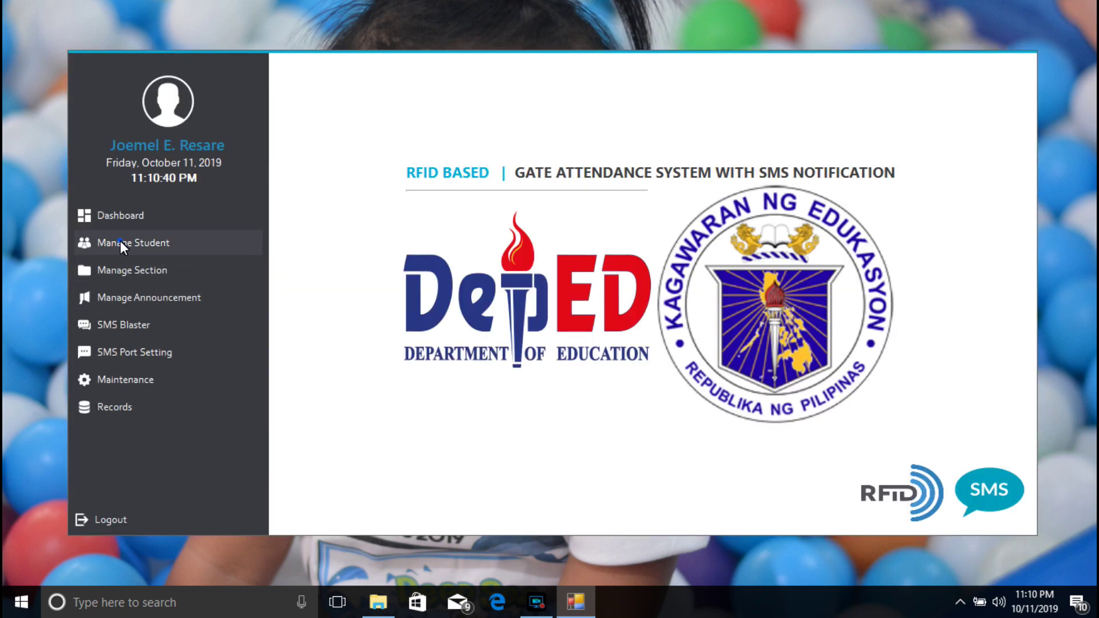
# Step: Filter the student masterlist to Grade 7 CHARITY and start a new student entry
pyautogui.click(120, 241)
pyautogui.click(215, 114)
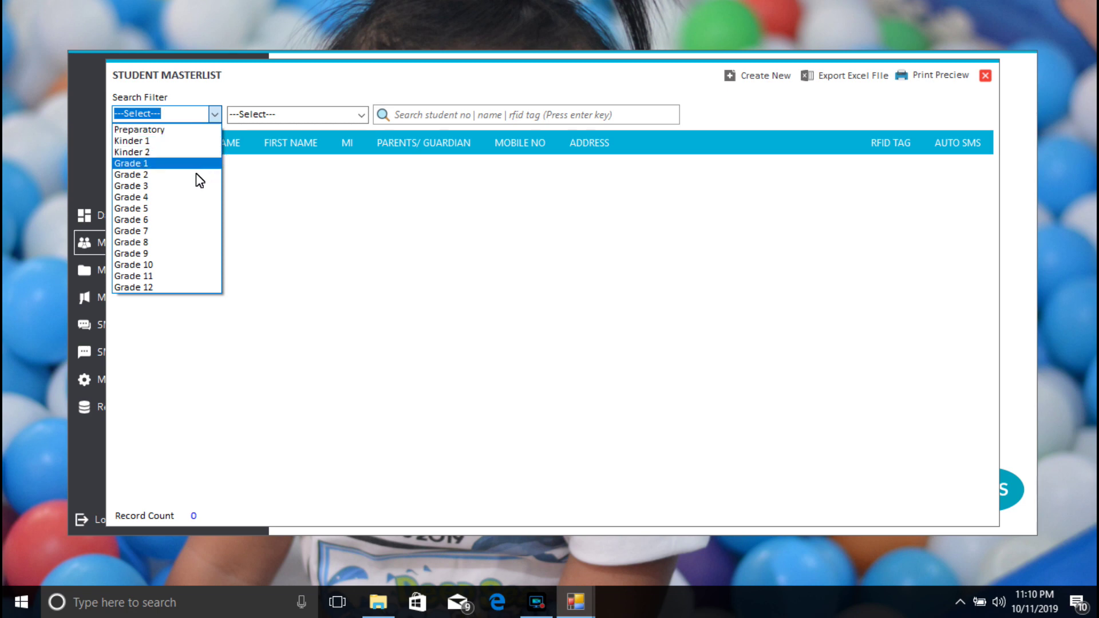
pyautogui.click(186, 232)
pyautogui.click(362, 116)
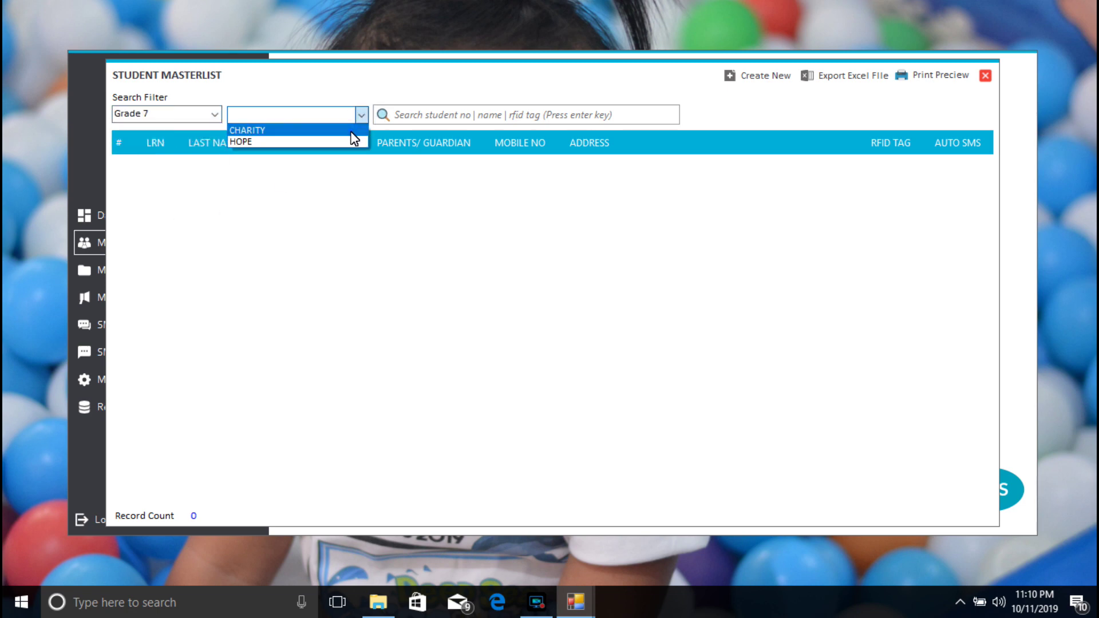
pyautogui.click(351, 133)
pyautogui.click(765, 76)
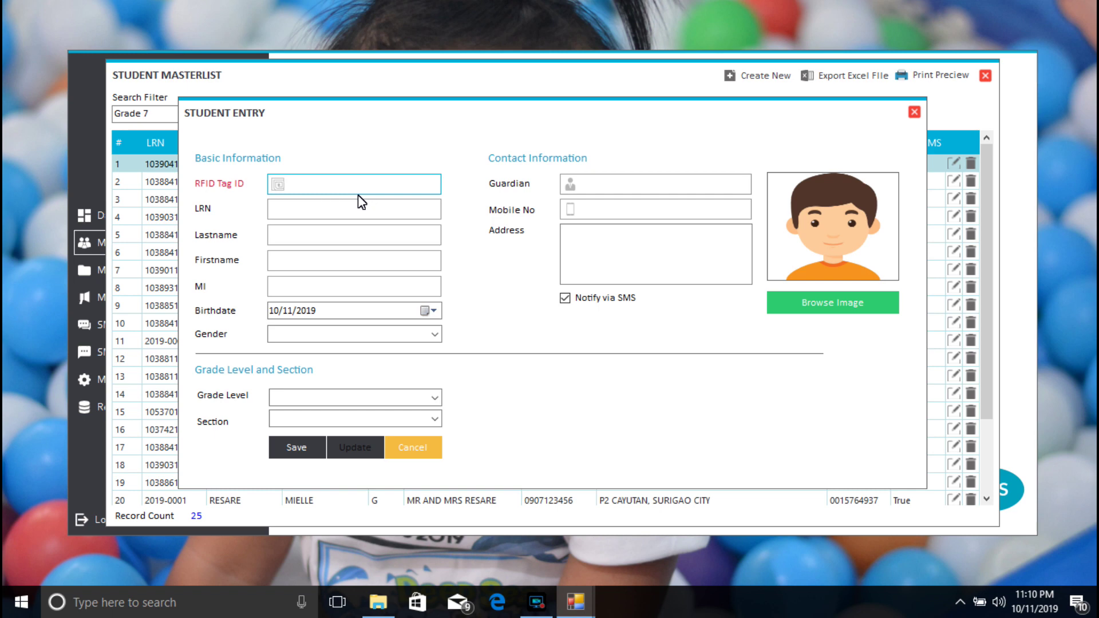
# Step: Enter the RFID tag ID, the LRN, and the student's last name, first name and middle initial
pyautogui.click(303, 214)
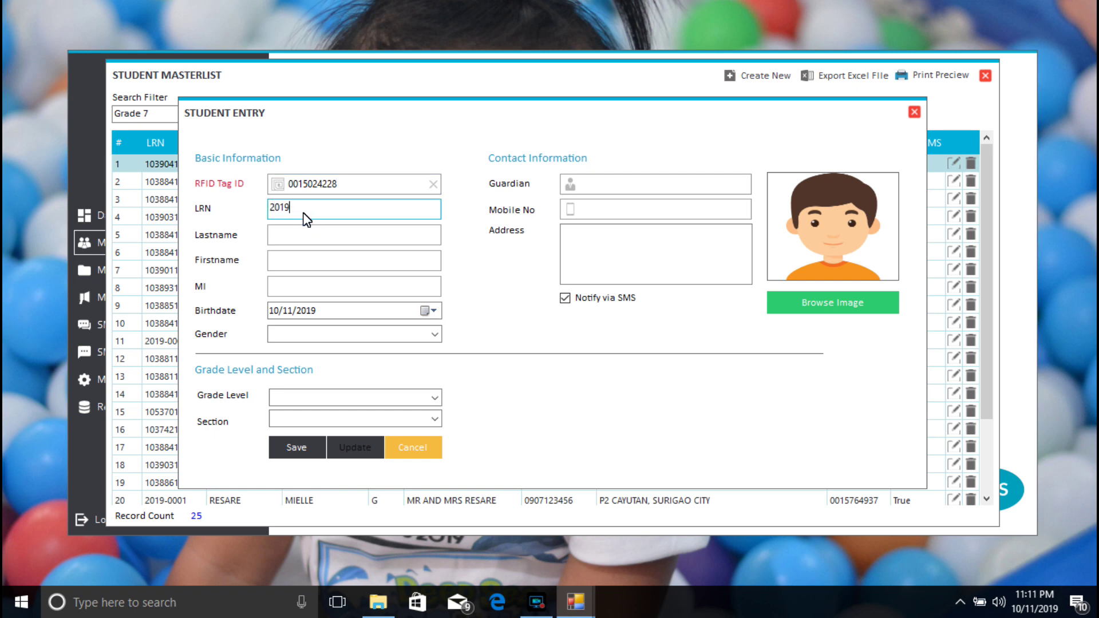
pyautogui.press('Tab')
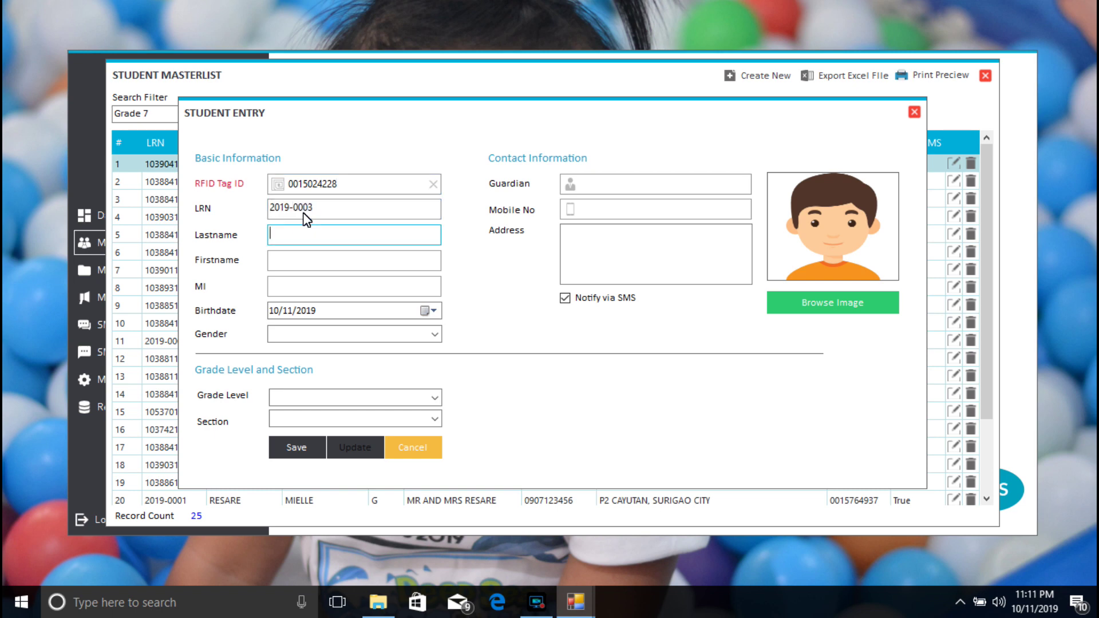
pyautogui.write('RESARE')
pyautogui.press('Tab')
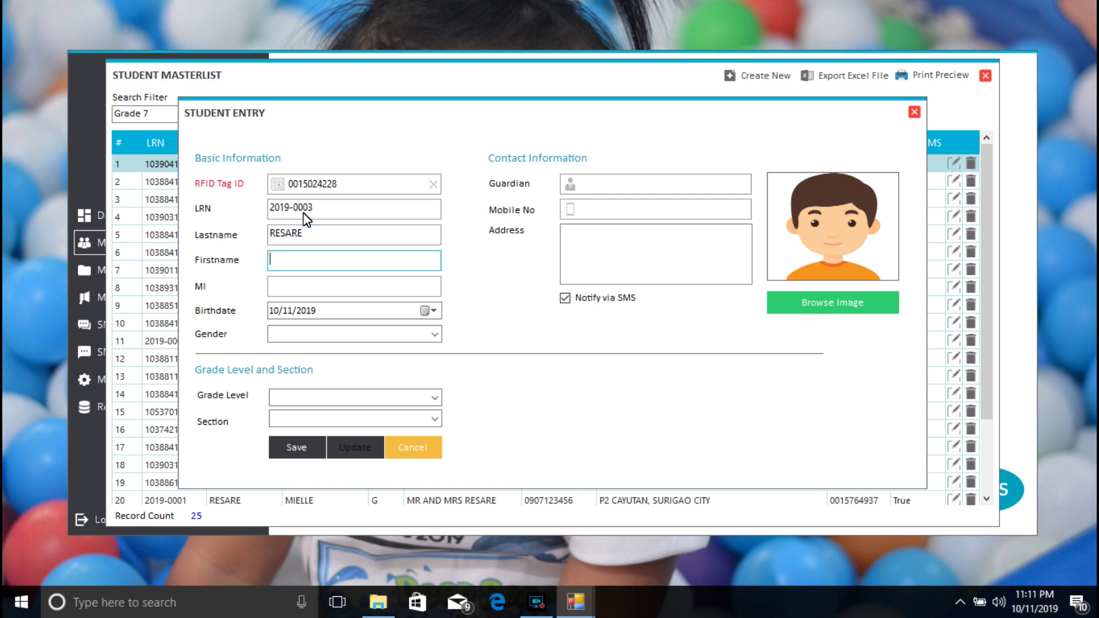
pyautogui.press('Tab')
pyautogui.write('E')
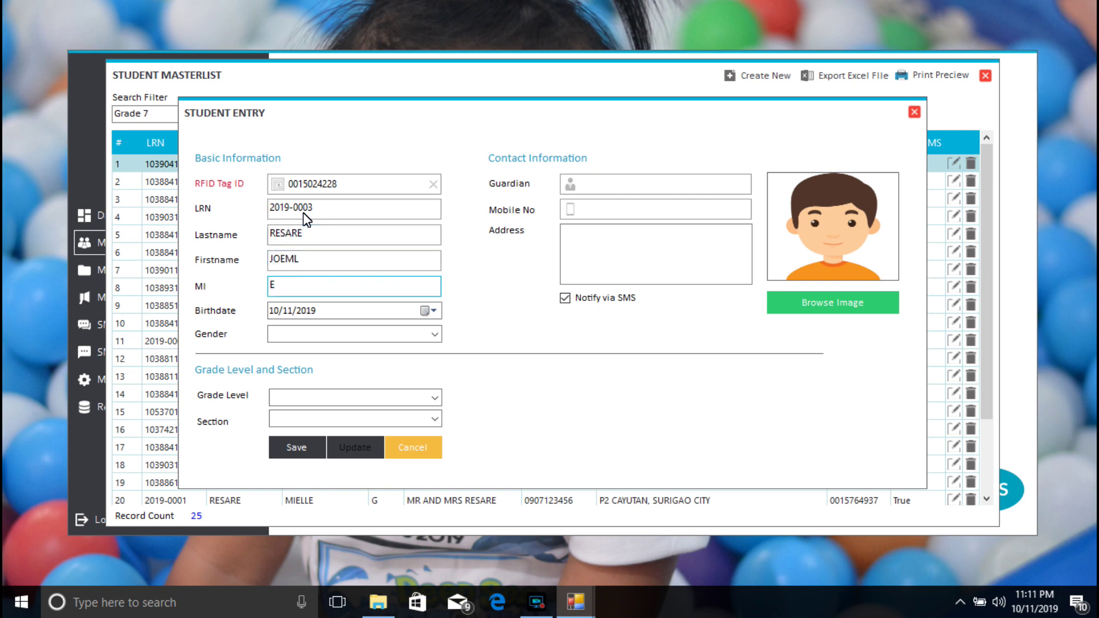
# Step: Set gender to Male and fill in the guardian's name, mobile number and address
pyautogui.click(435, 335)
pyautogui.click(372, 352)
pyautogui.click(610, 184)
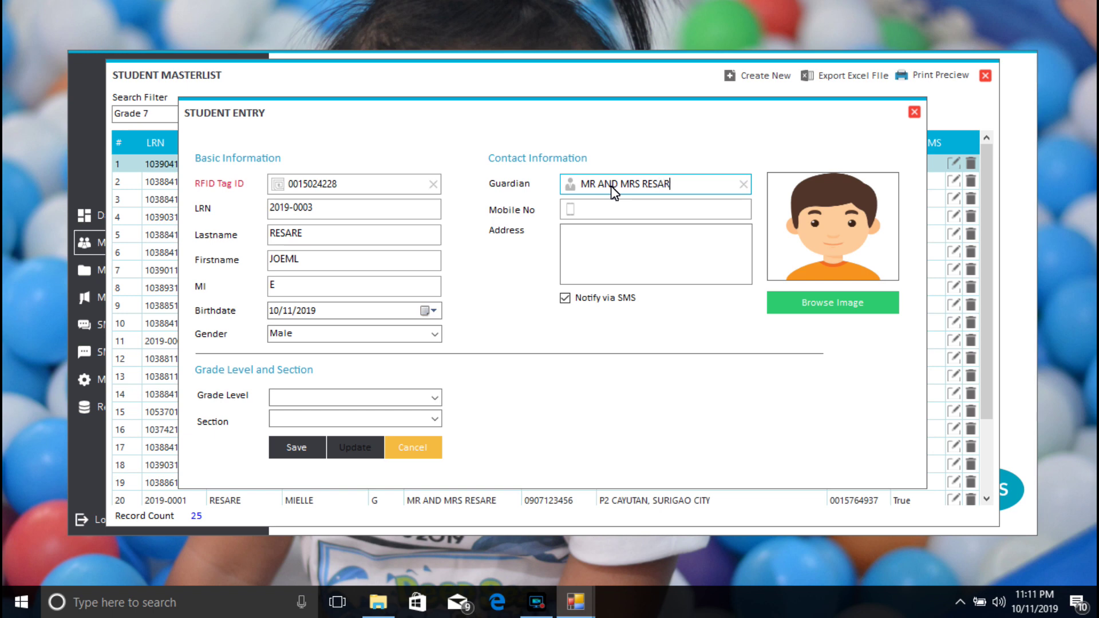
pyautogui.press('Tab')
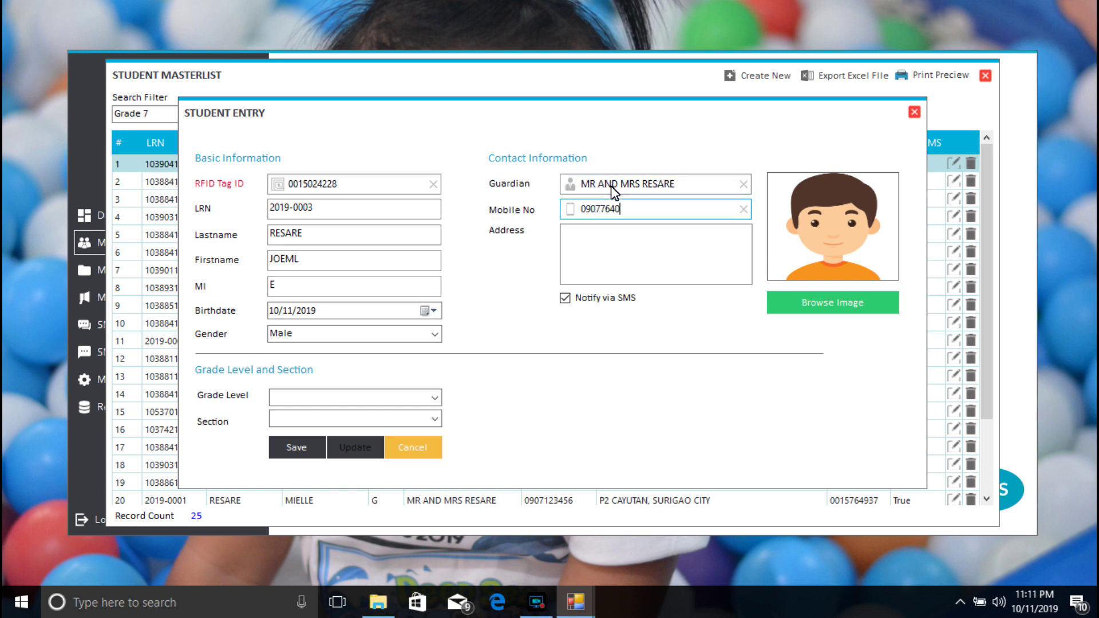
pyautogui.press('Tab')
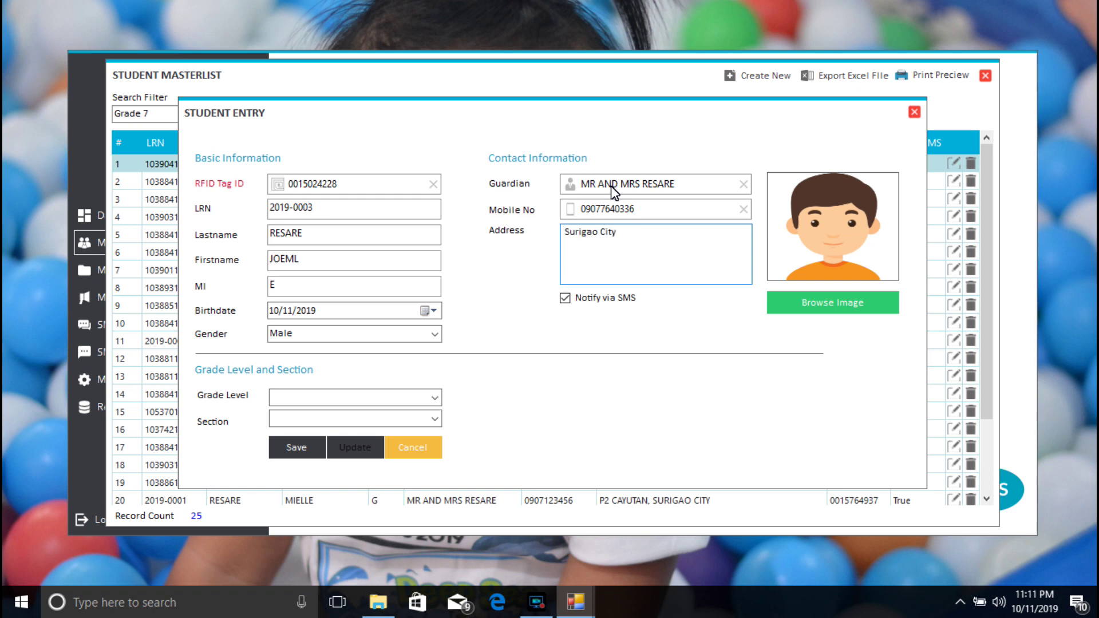
# Step: Attach the sirpaya1 image as the student's photo
pyautogui.click(804, 303)
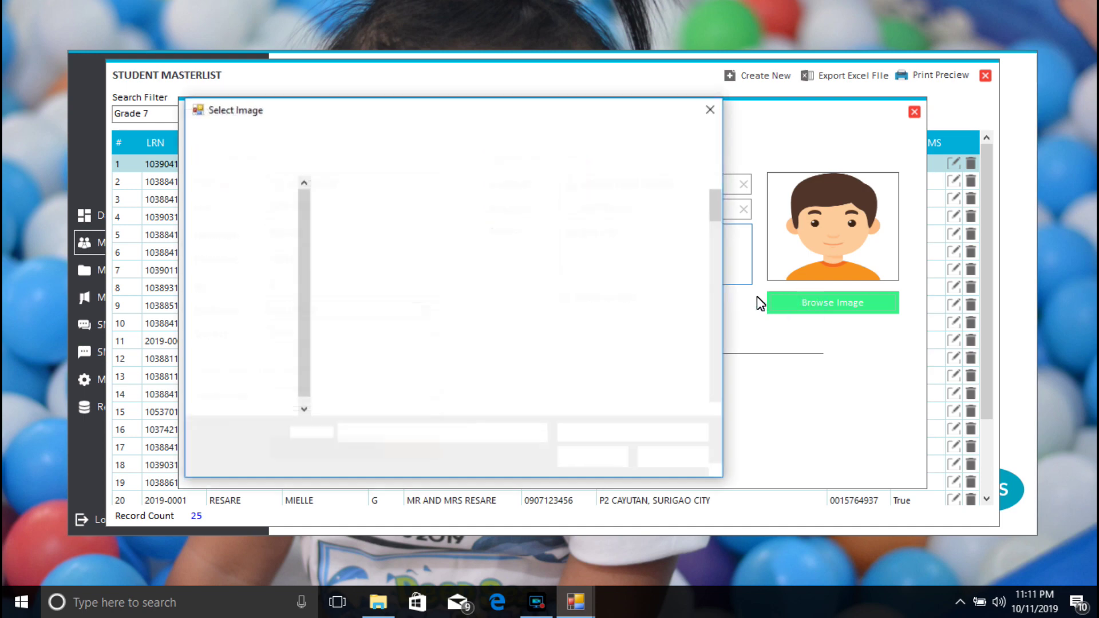
pyautogui.scroll(-5, 659, 229)
pyautogui.moveTo(725, 290); pyautogui.dragTo(717, 351)
pyautogui.click(365, 290)
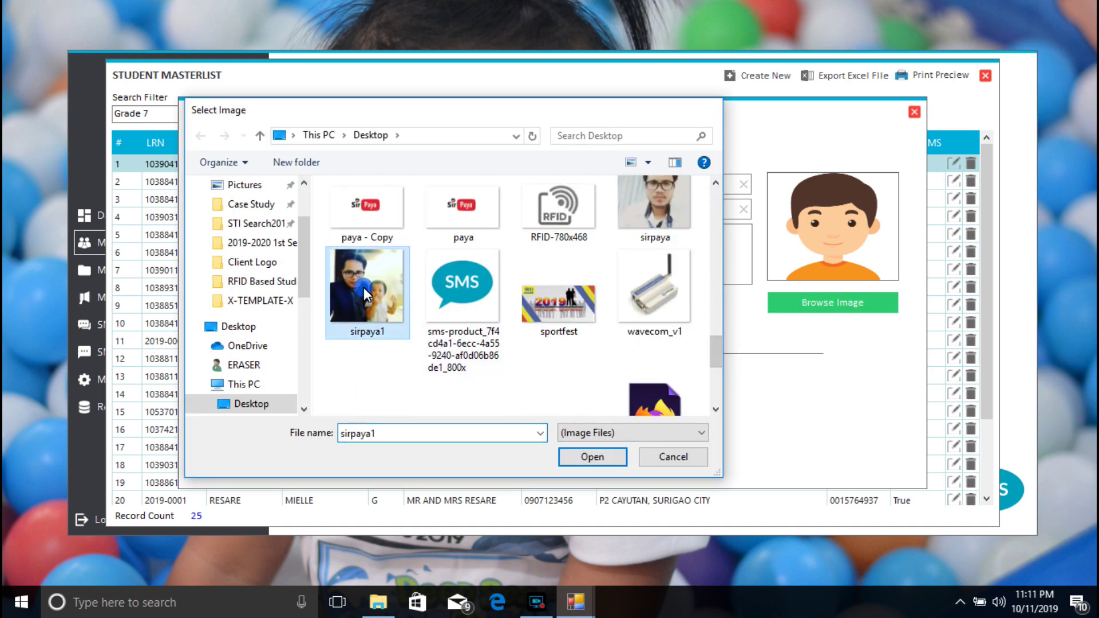
pyautogui.doubleClick(364, 291)
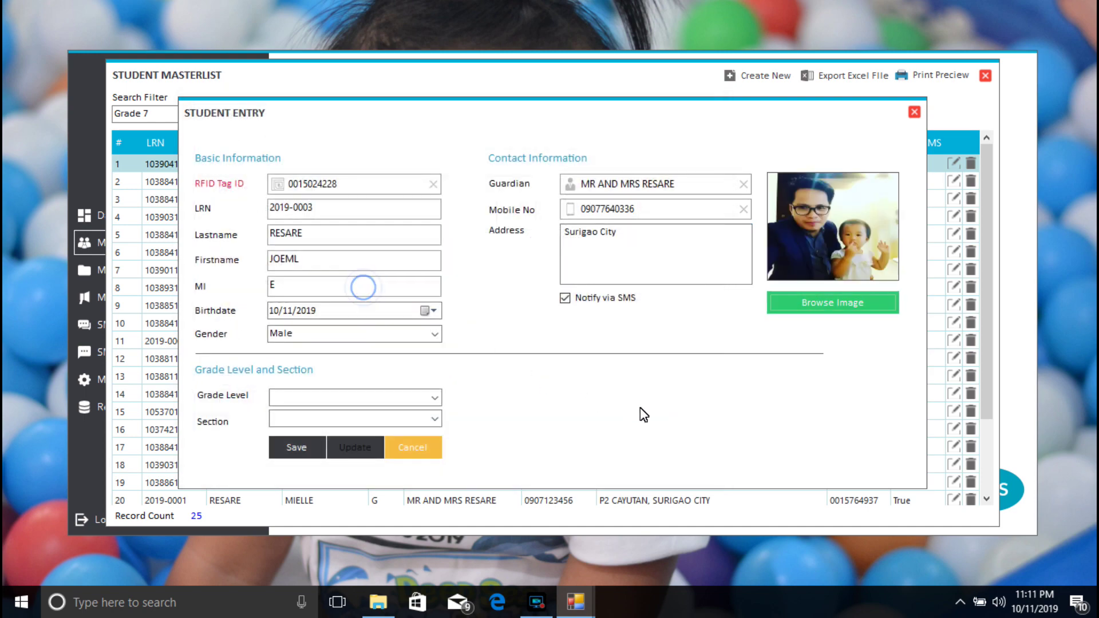
# Step: Assign the student to Grade 7 CHARITY, save the record and close the entry form
pyautogui.click(442, 404)
pyautogui.click(367, 512)
pyautogui.click(435, 419)
pyautogui.click(407, 434)
pyautogui.click(295, 450)
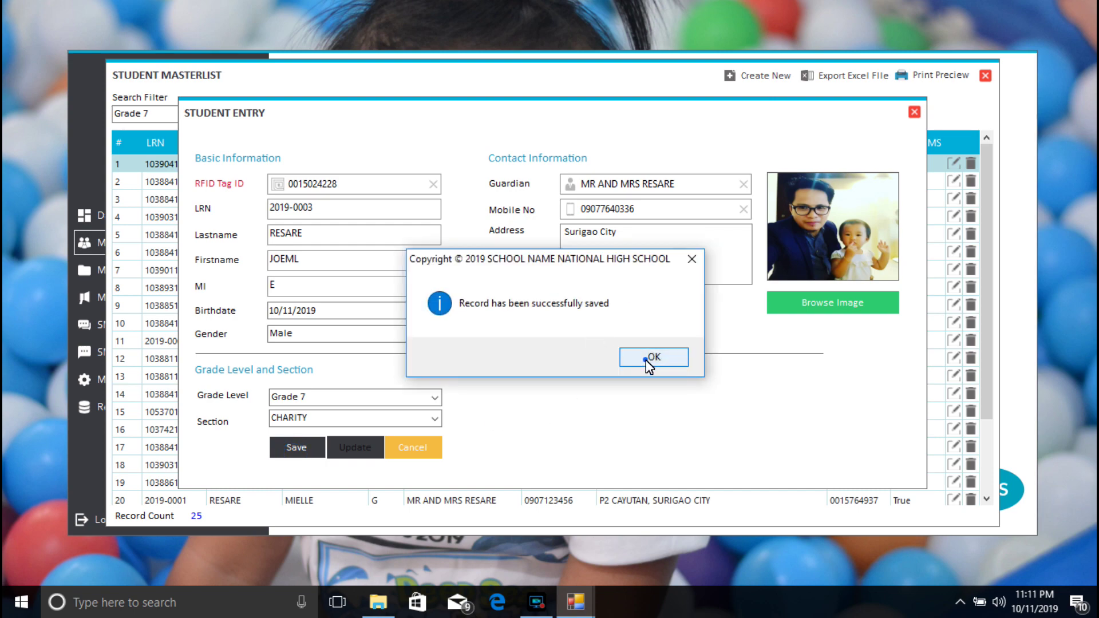
pyautogui.click(649, 358)
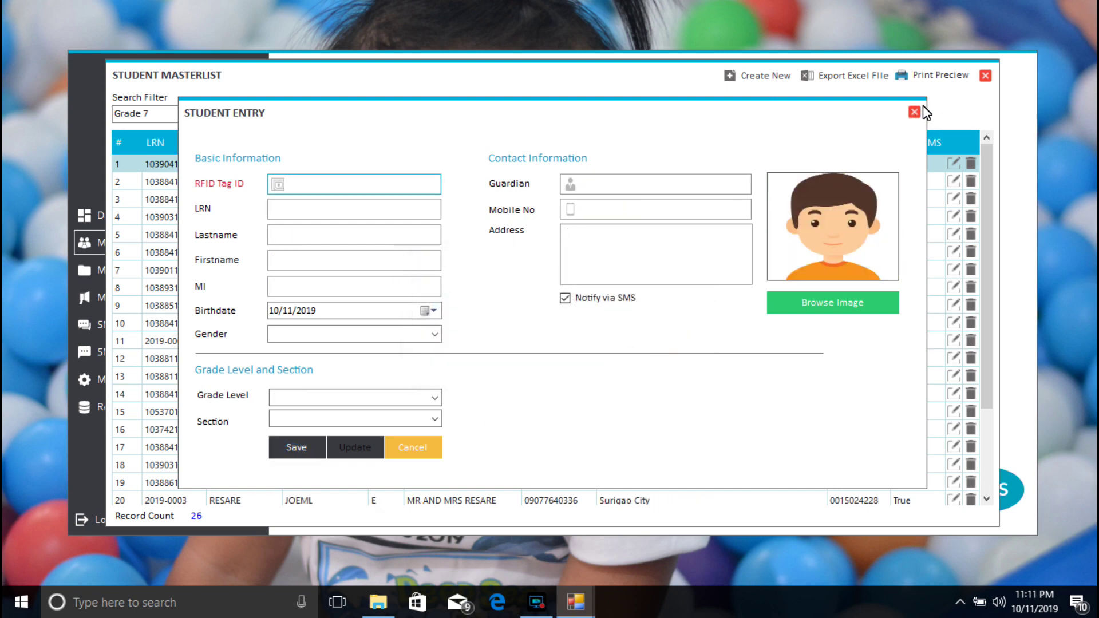
pyautogui.click(914, 111)
# Step: Save Teacher as a new grade level and confirm it appears in the Grade Level list
pyautogui.click(985, 75)
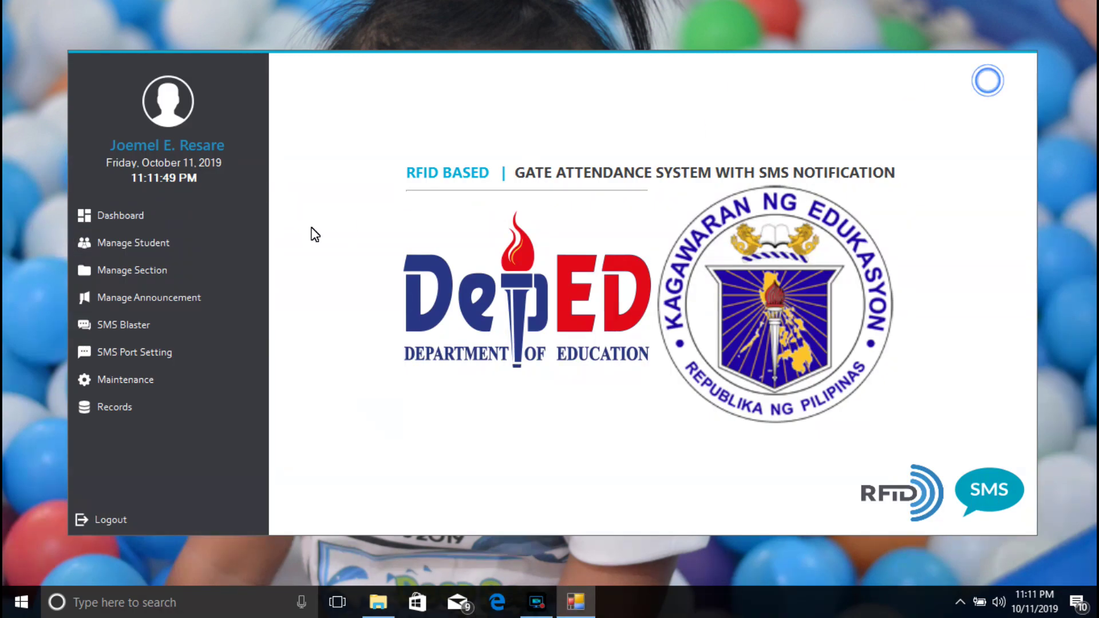
pyautogui.click(162, 268)
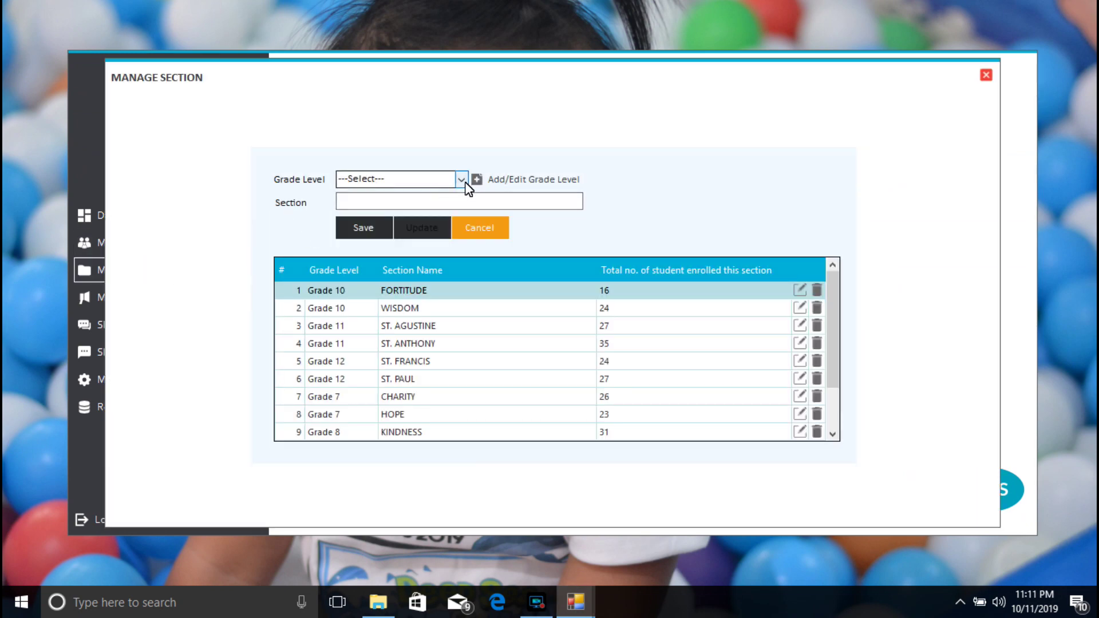
pyautogui.click(462, 179)
pyautogui.click(515, 180)
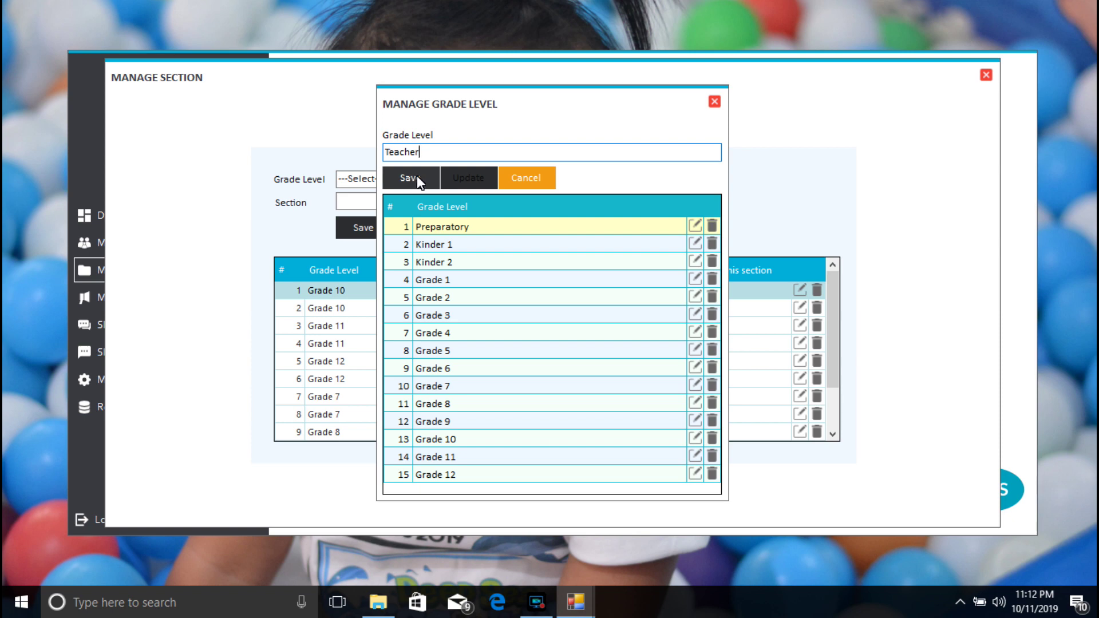
pyautogui.click(418, 177)
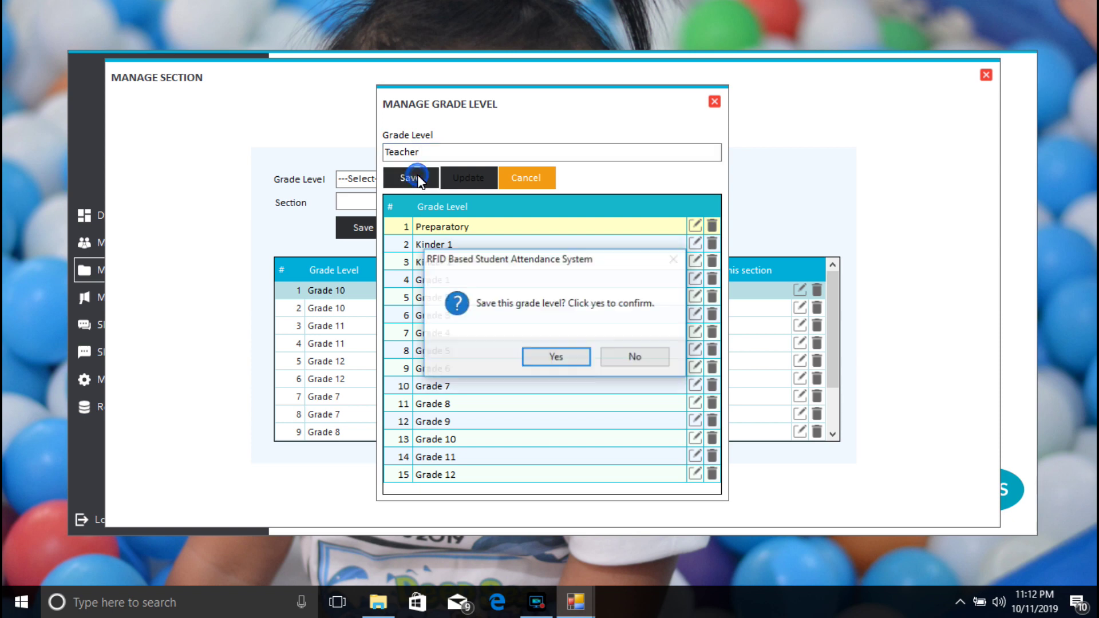
pyautogui.click(558, 353)
pyautogui.click(613, 358)
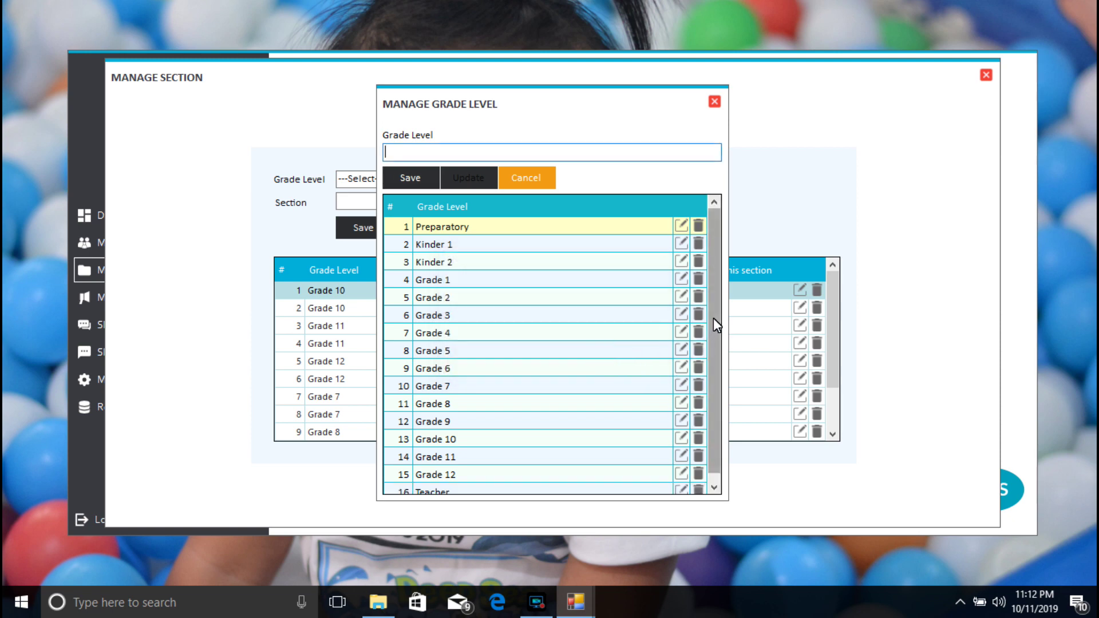
pyautogui.moveTo(712, 318); pyautogui.dragTo(712, 400)
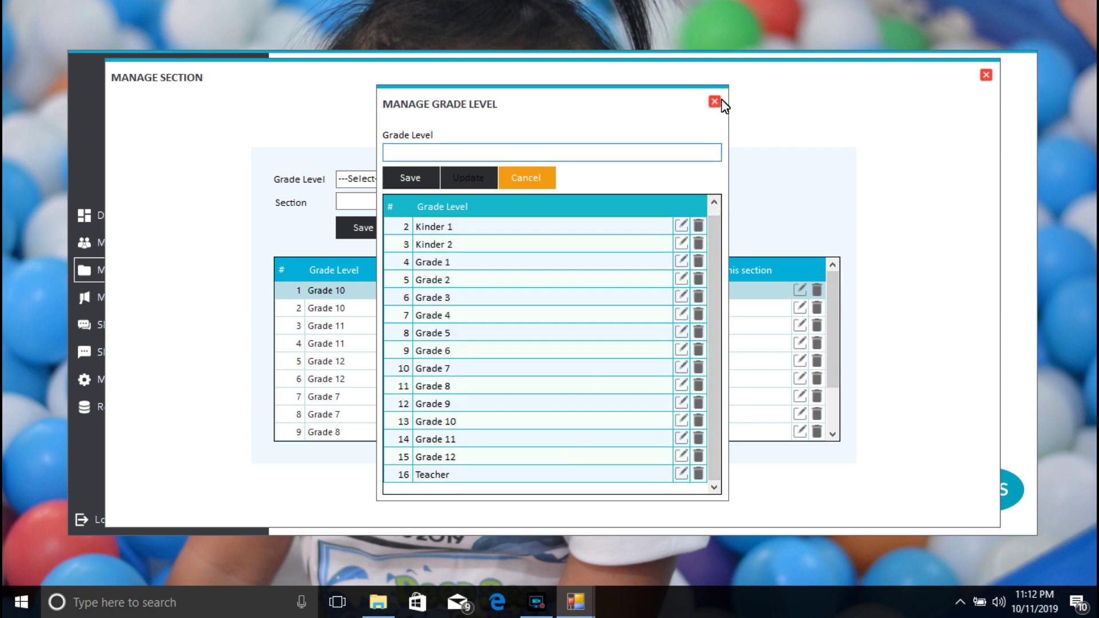
pyautogui.click(716, 102)
pyautogui.click(461, 179)
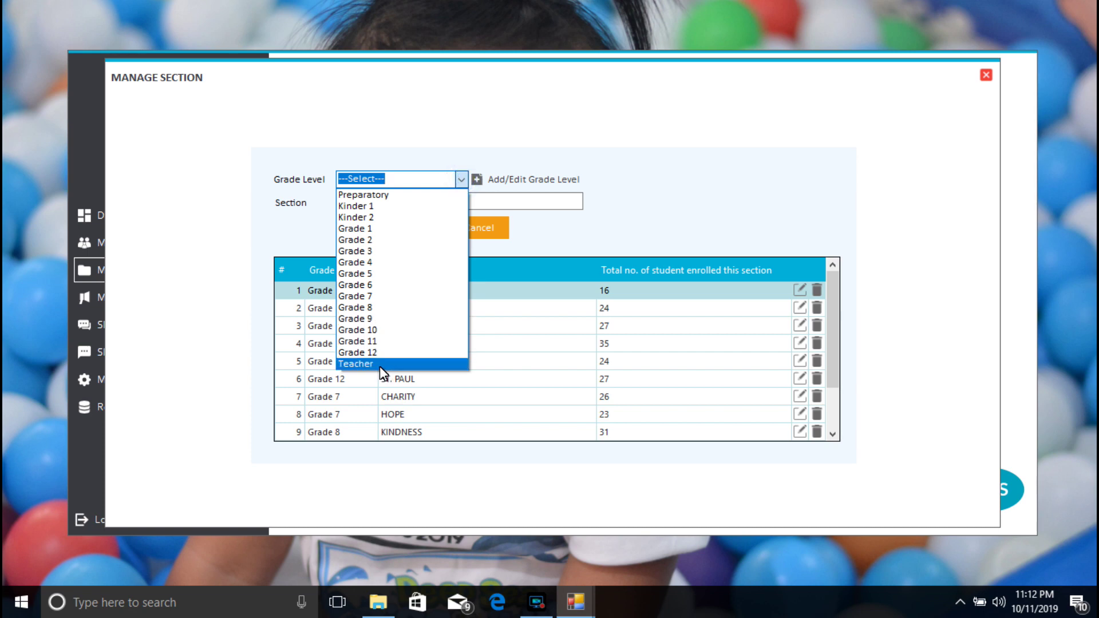
# Step: Check the grade levels offered in the student masterlist filter, then close the masterlist
pyautogui.click(986, 75)
pyautogui.click(986, 75)
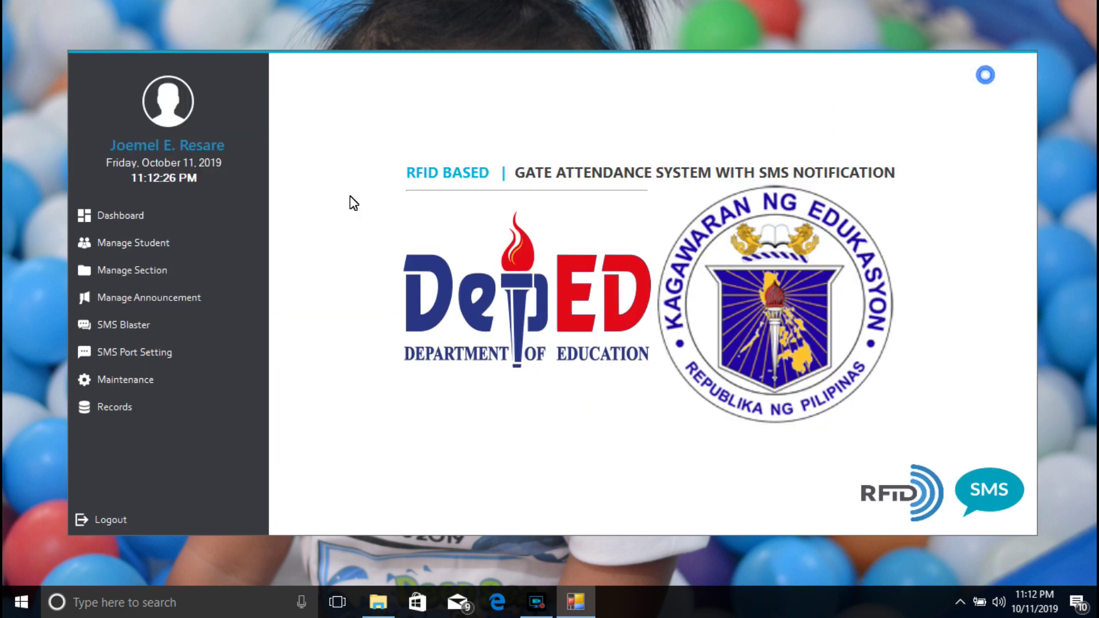
pyautogui.click(168, 241)
pyautogui.click(214, 116)
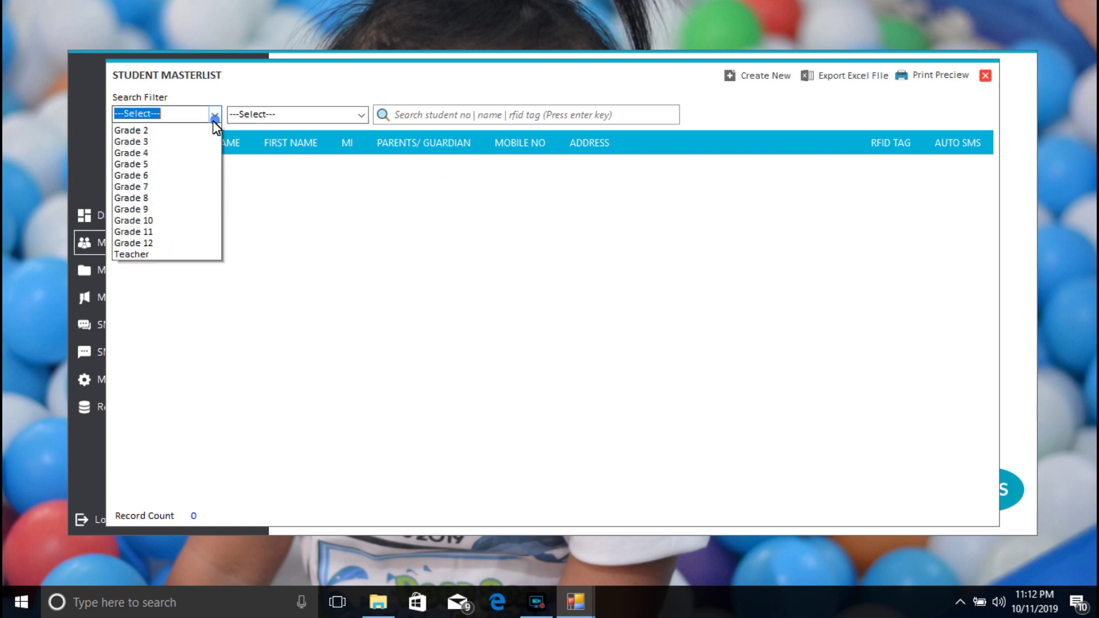
pyautogui.click(986, 75)
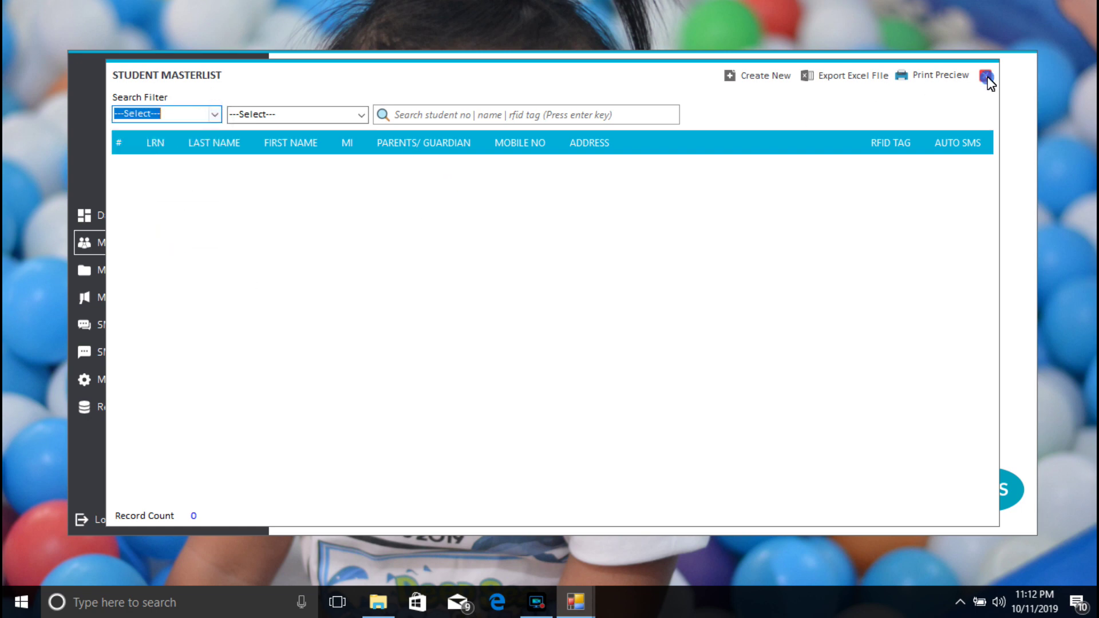
pyautogui.click(985, 75)
# Step: Delete the Teacher grade level (row 16) and close back to the dashboard
pyautogui.click(166, 270)
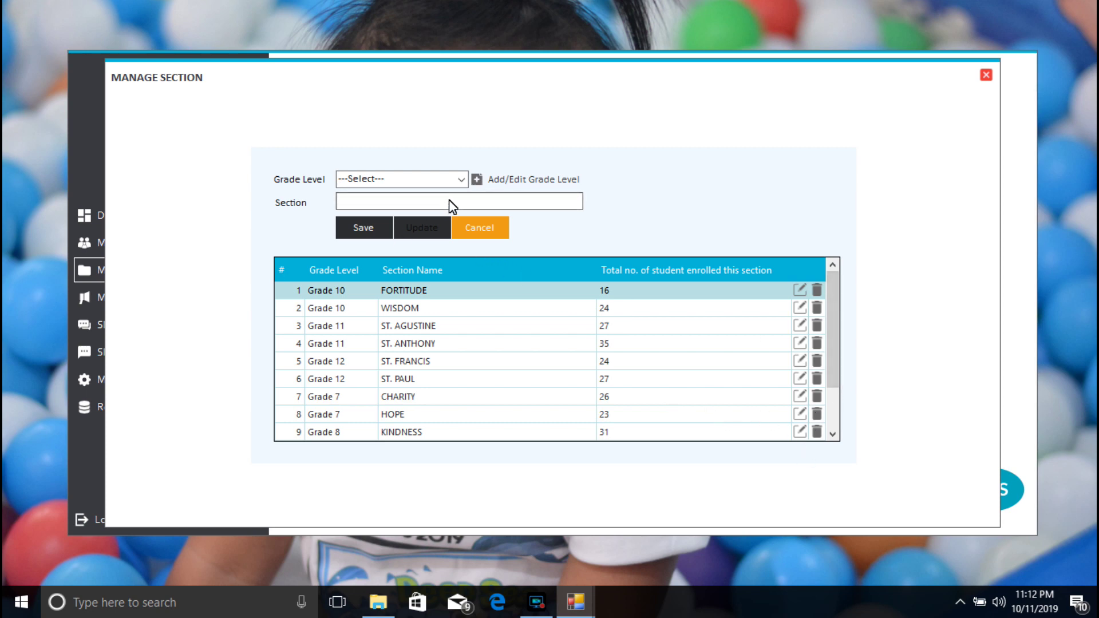
pyautogui.click(510, 179)
pyautogui.moveTo(713, 274); pyautogui.dragTo(709, 356)
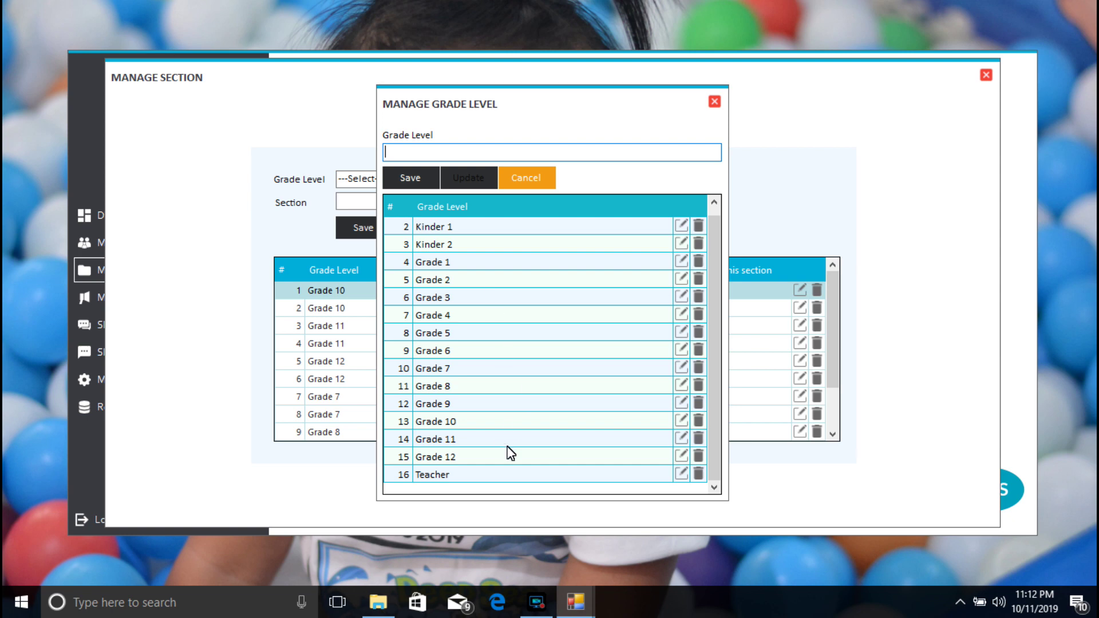
pyautogui.click(700, 477)
pyautogui.click(587, 356)
pyautogui.click(605, 357)
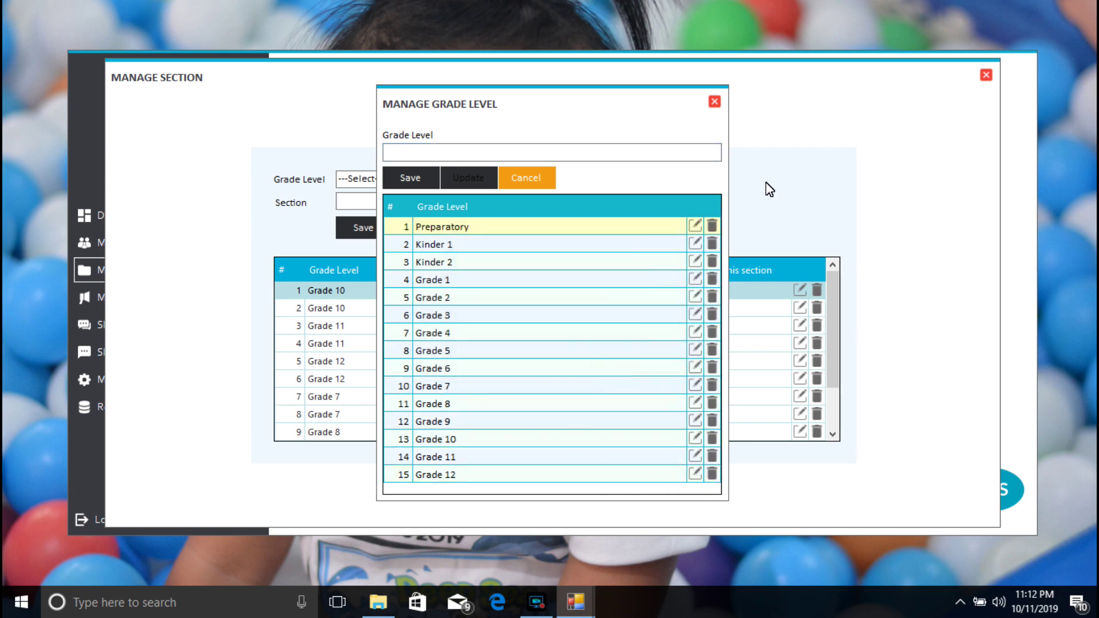
pyautogui.click(715, 104)
pyautogui.click(986, 75)
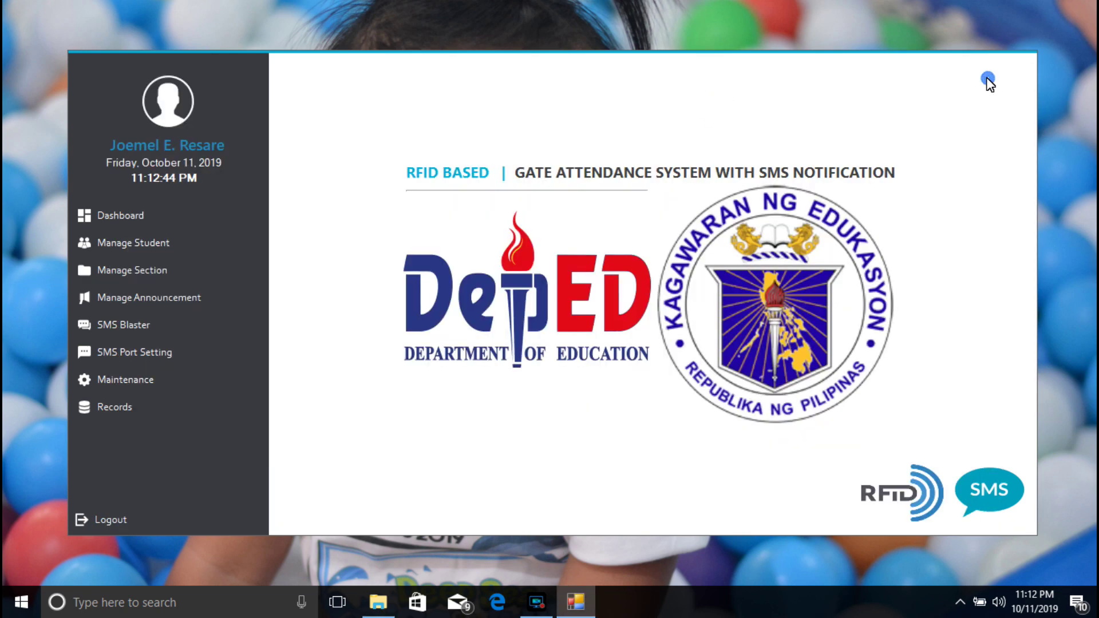
pyautogui.click(177, 300)
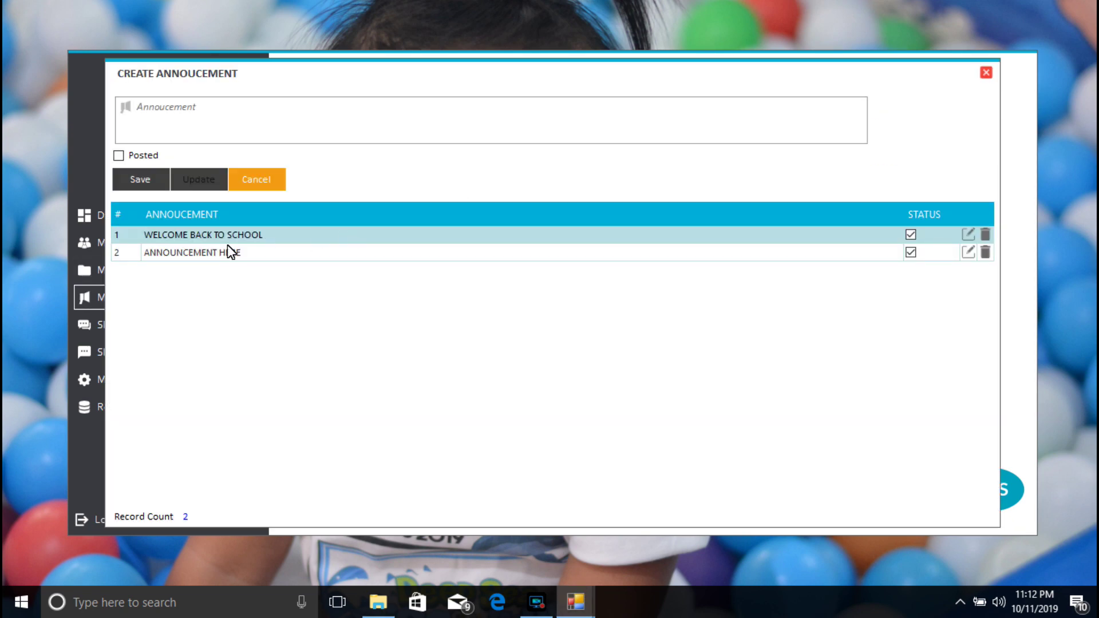
pyautogui.click(198, 238)
pyautogui.click(186, 137)
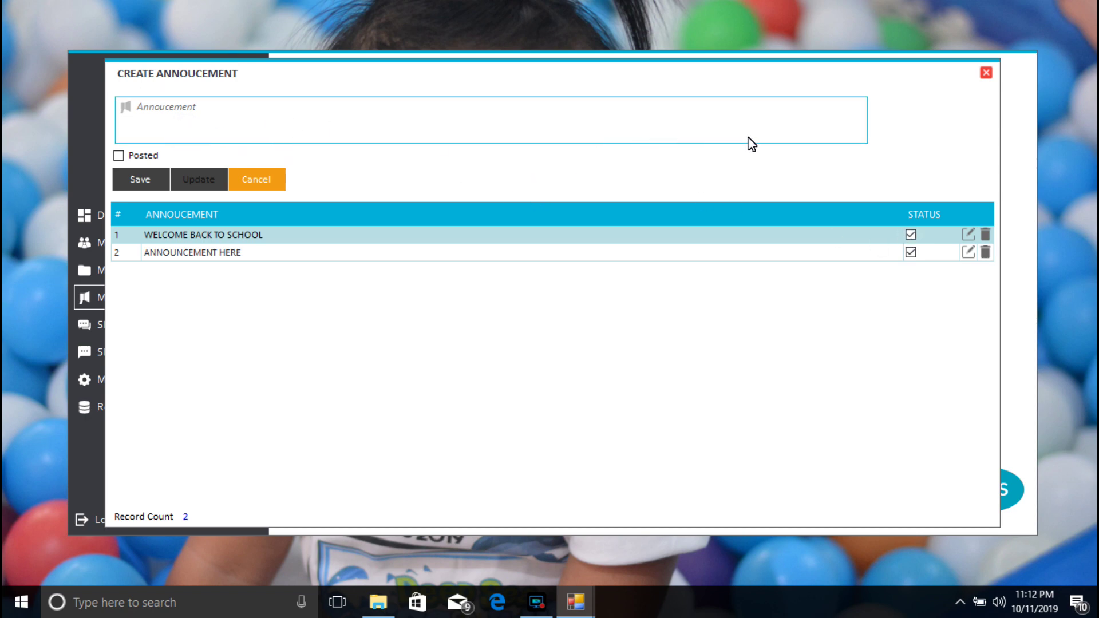
pyautogui.click(986, 72)
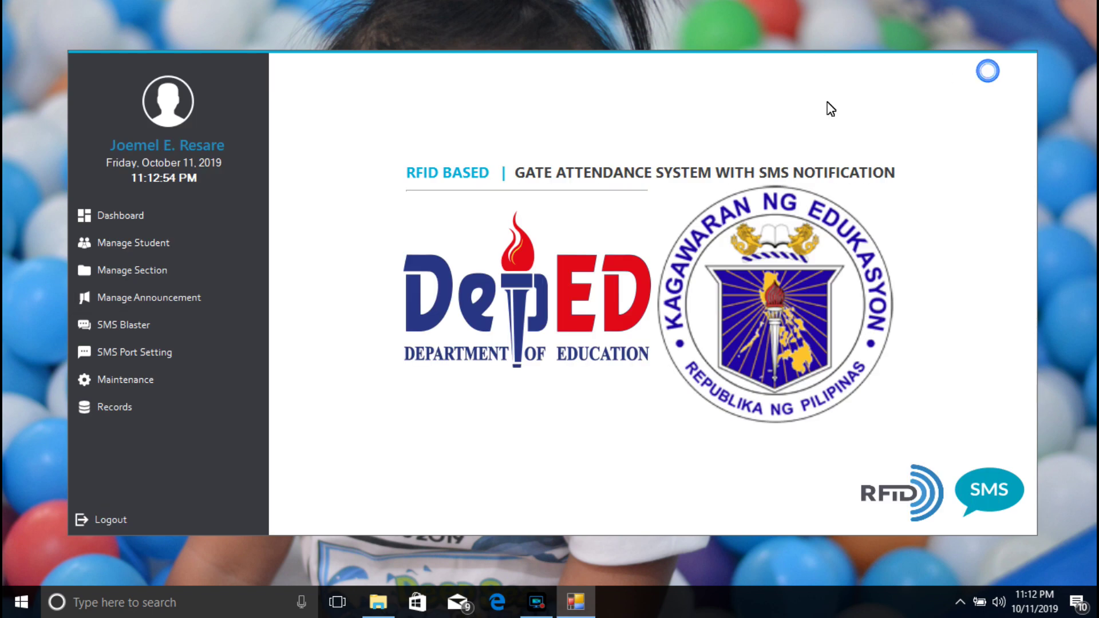
pyautogui.click(153, 328)
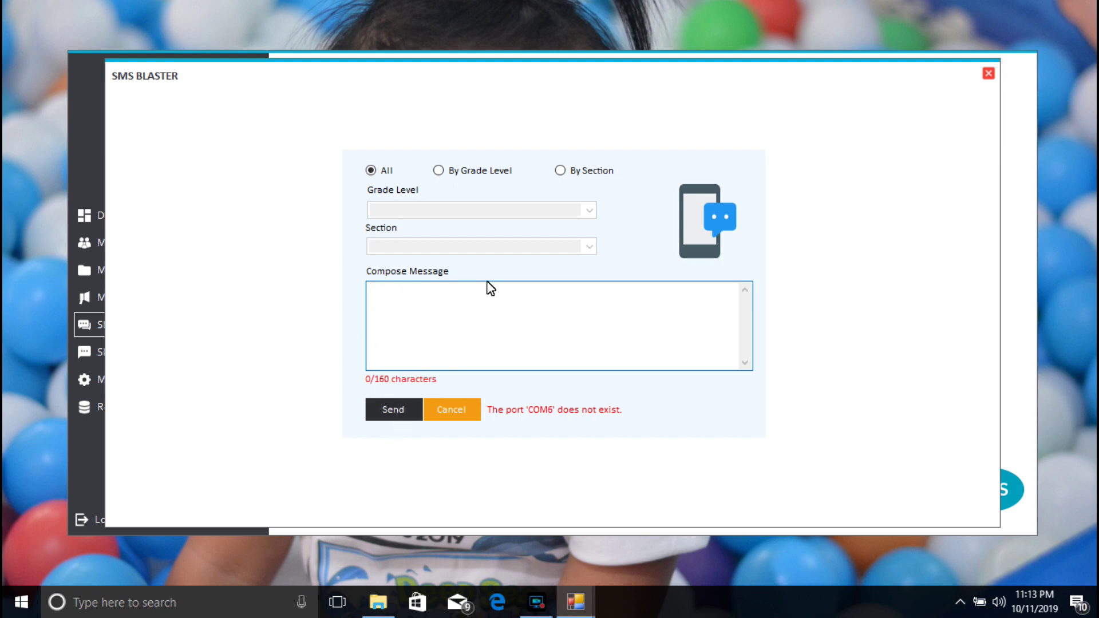
pyautogui.click(439, 170)
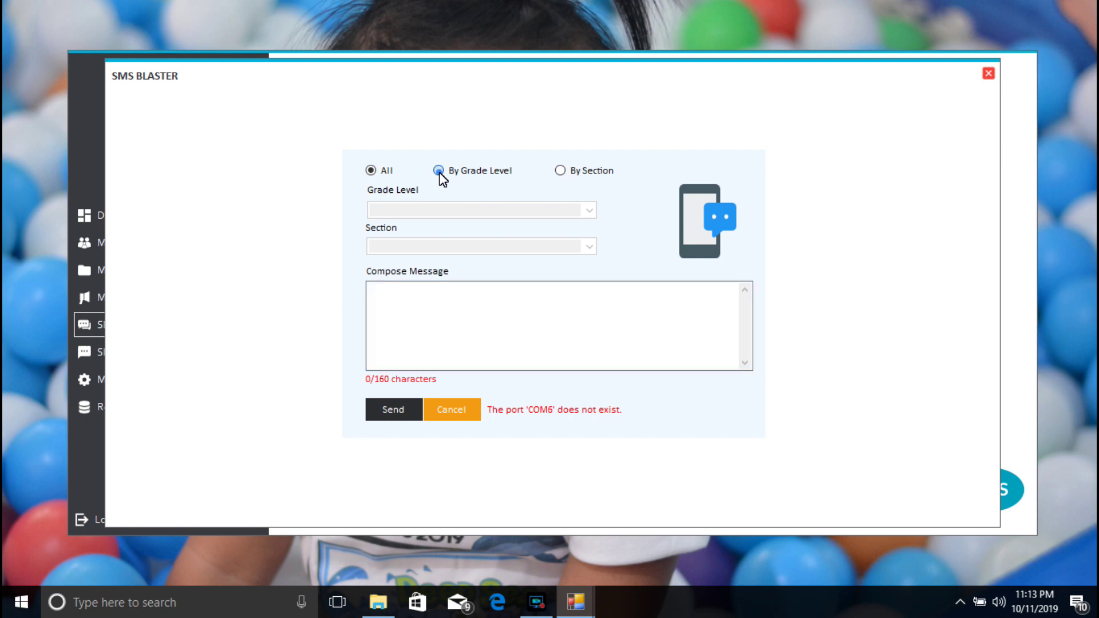
pyautogui.click(589, 212)
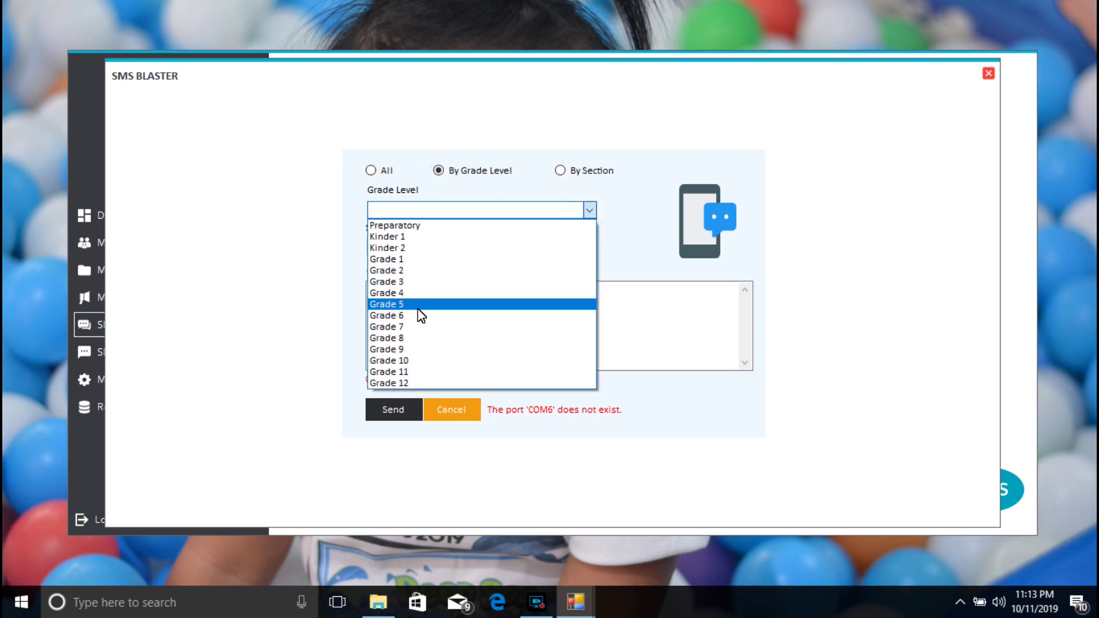
pyautogui.click(407, 319)
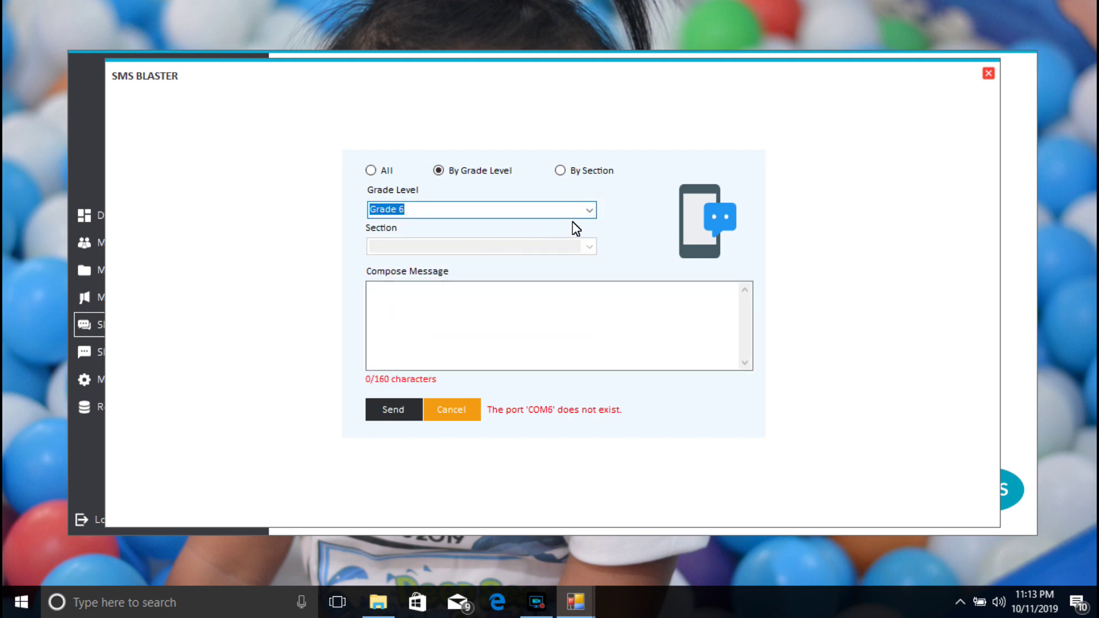
pyautogui.click(393, 313)
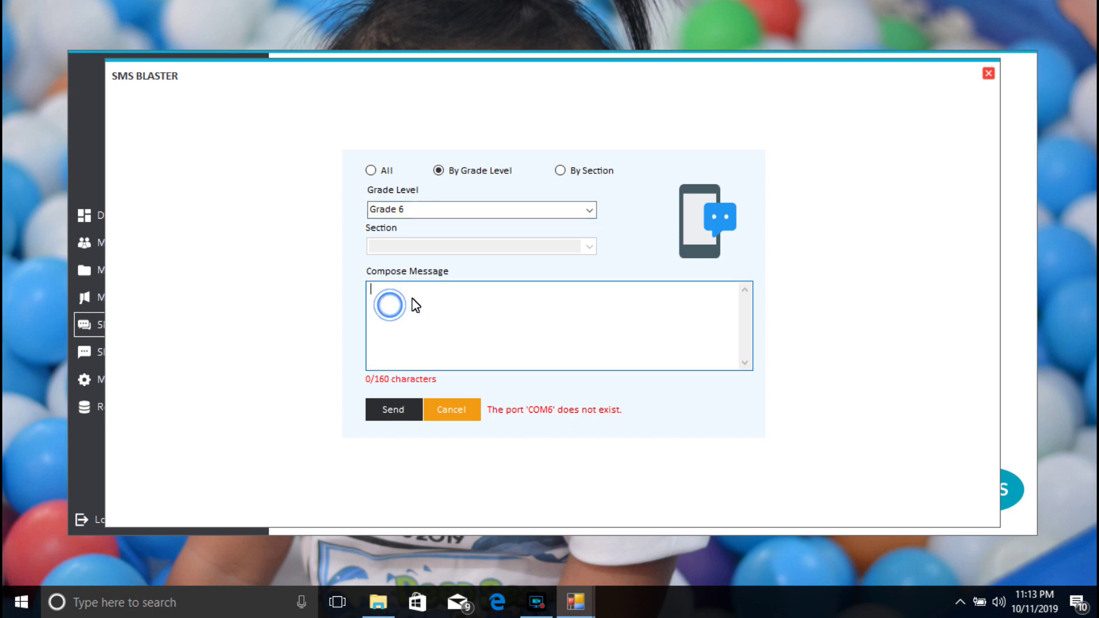
pyautogui.click(590, 211)
pyautogui.click(451, 361)
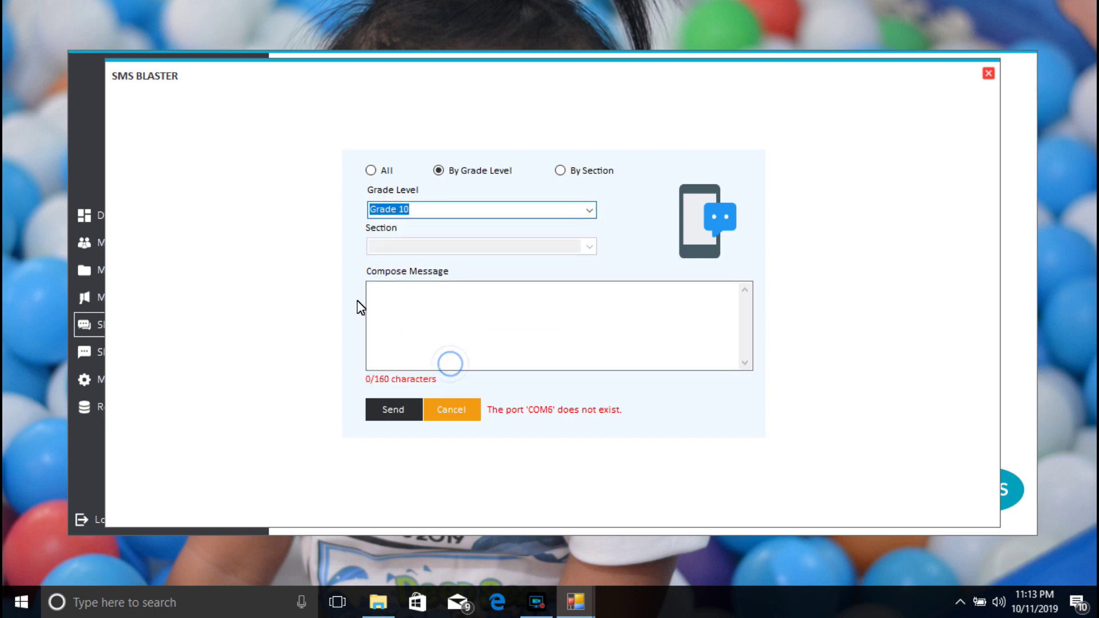
pyautogui.click(563, 173)
pyautogui.click(590, 211)
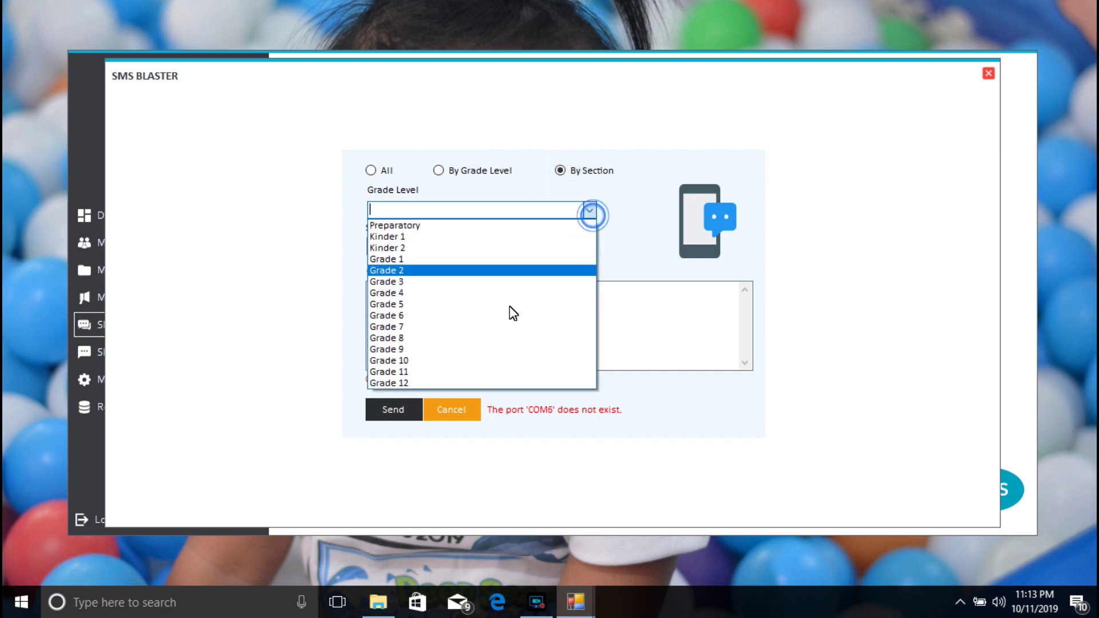
pyautogui.click(464, 360)
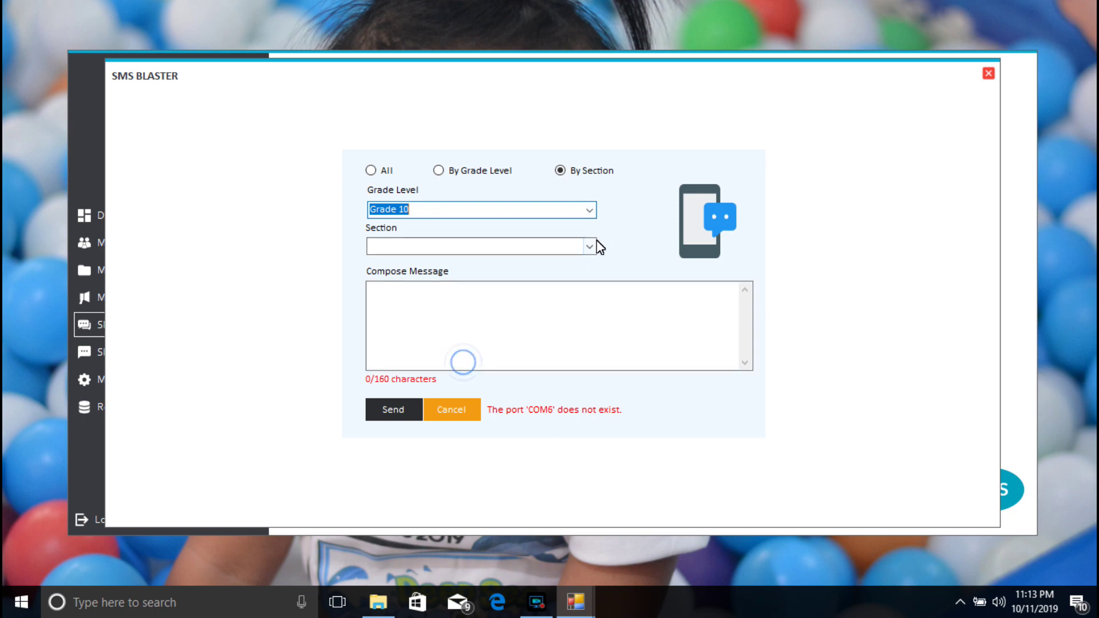
pyautogui.click(589, 246)
pyautogui.click(563, 263)
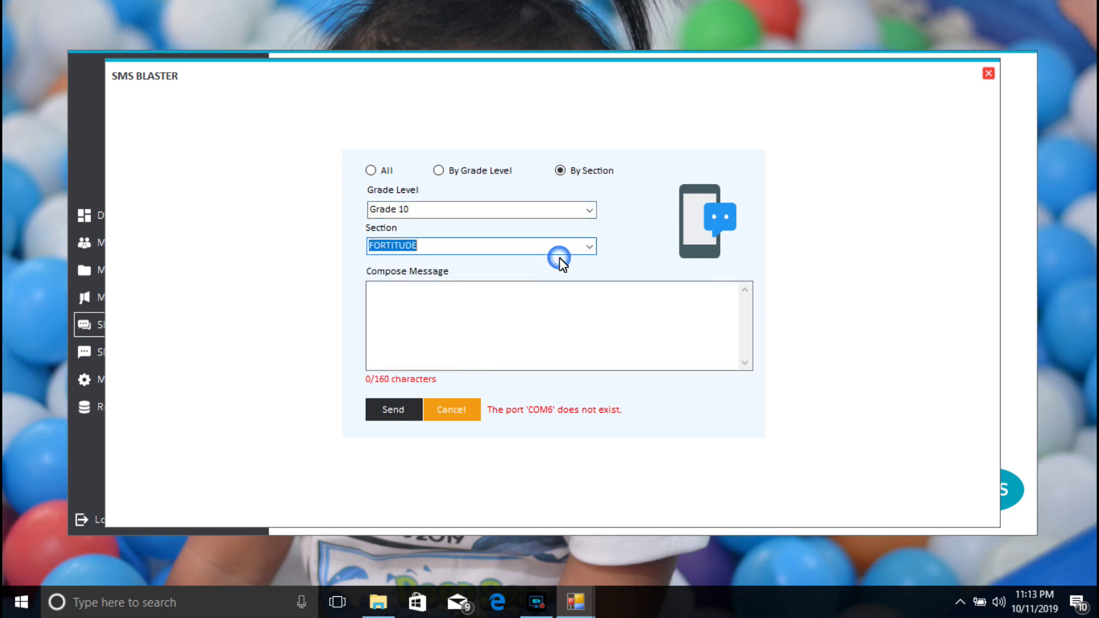
pyautogui.click(591, 248)
pyautogui.click(555, 274)
pyautogui.click(502, 300)
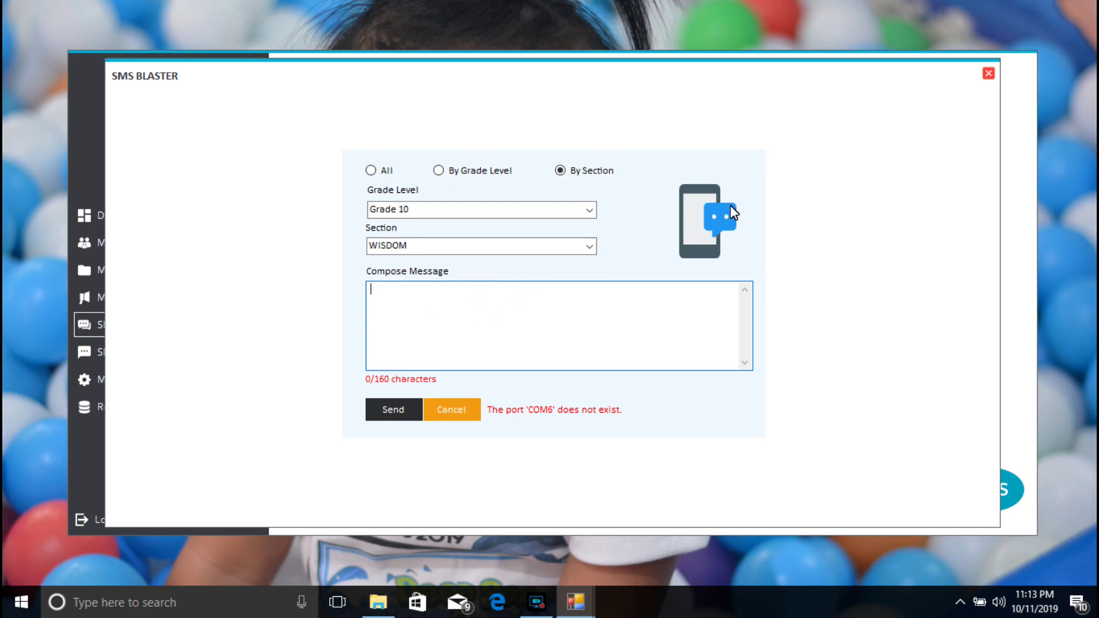
pyautogui.click(989, 74)
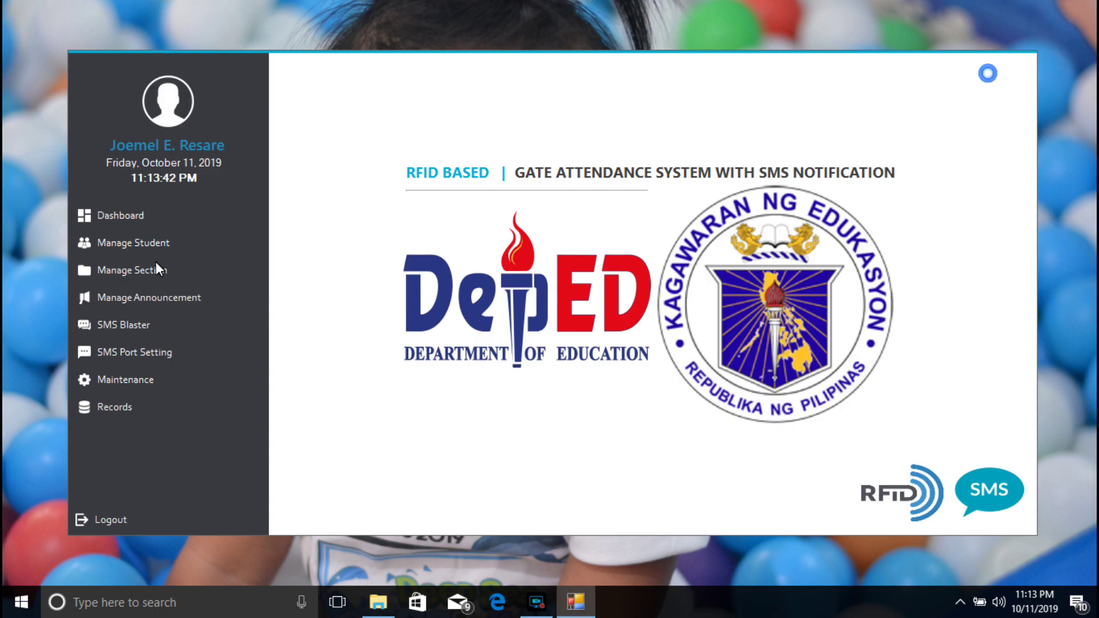
# Step: Start a new student entry, edit its Mobile No field, then close the form unsaved
pyautogui.click(150, 243)
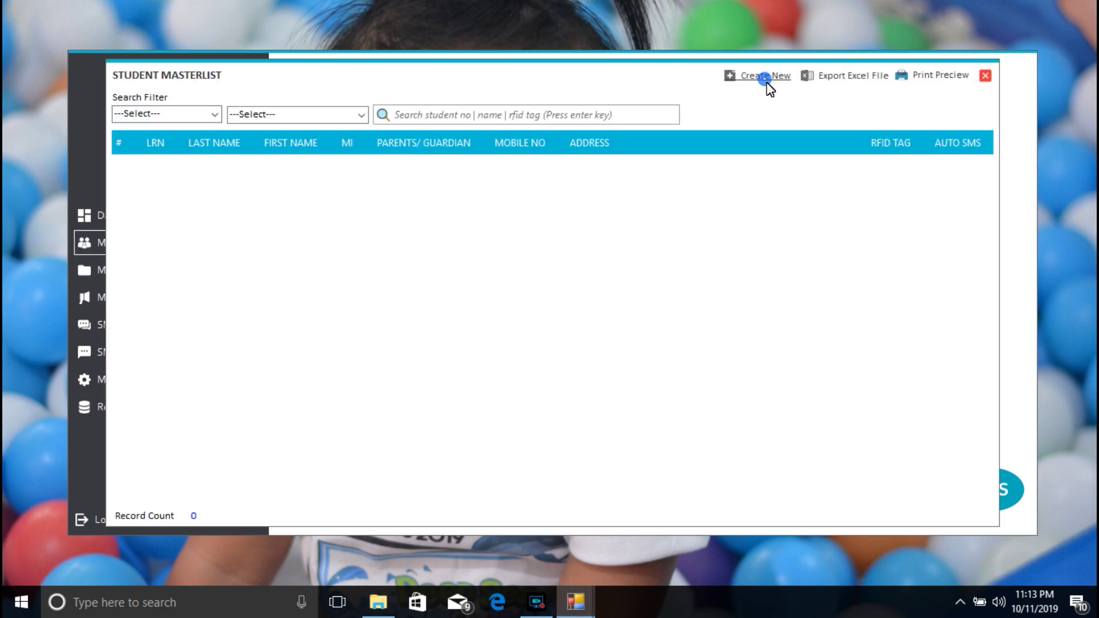
pyautogui.click(765, 78)
pyautogui.click(584, 209)
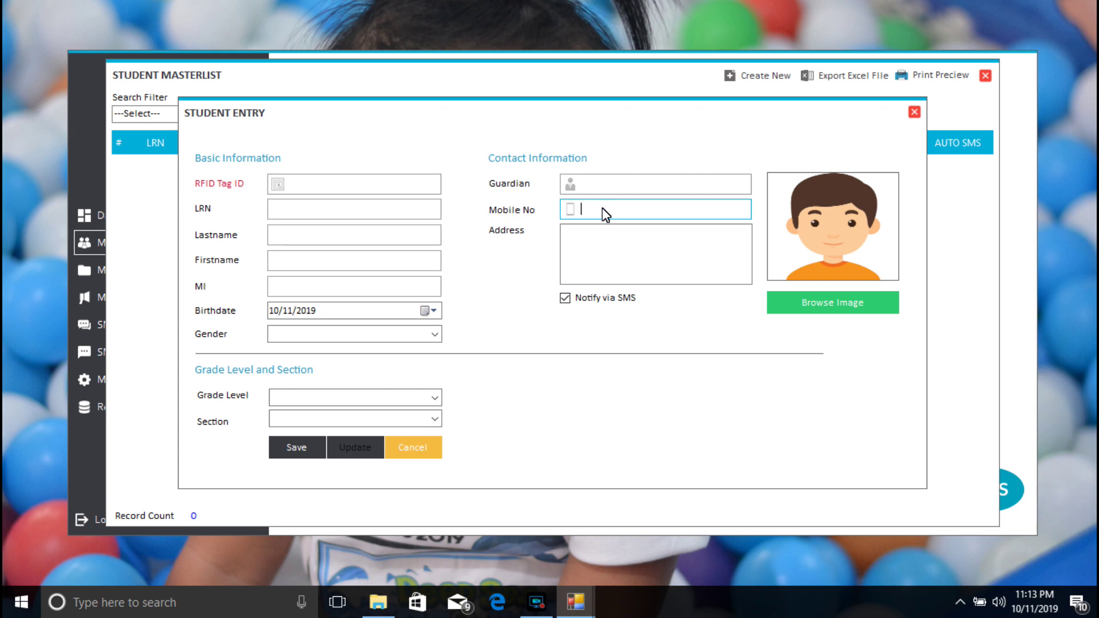
pyautogui.click(600, 211)
pyautogui.moveTo(700, 211); pyautogui.dragTo(572, 211)
pyautogui.moveTo(705, 210); pyautogui.dragTo(600, 219)
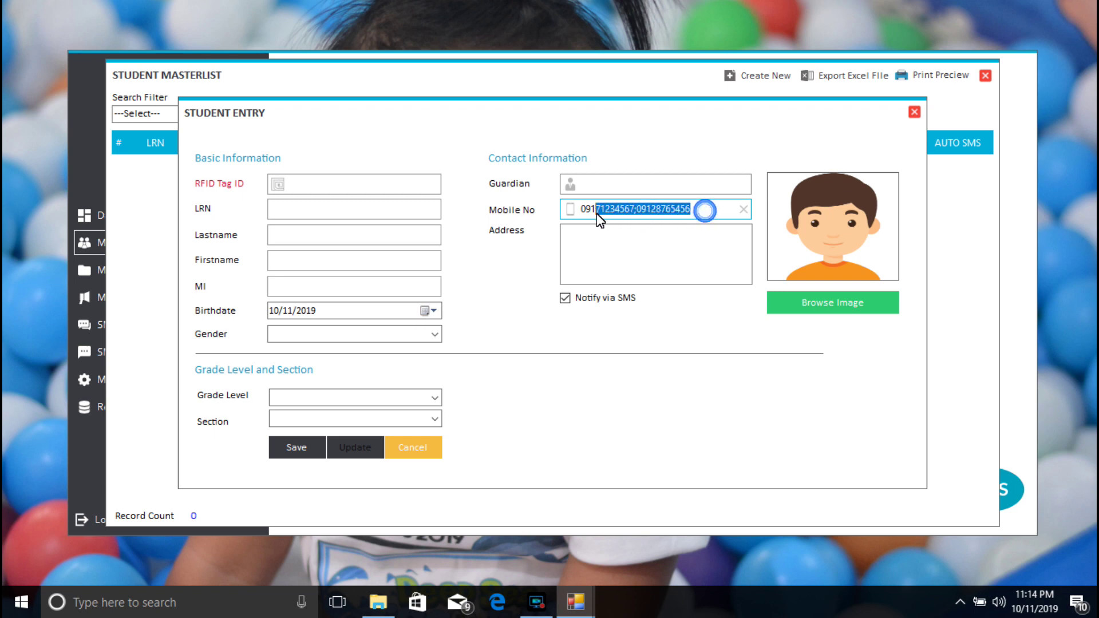
pyautogui.click(635, 210)
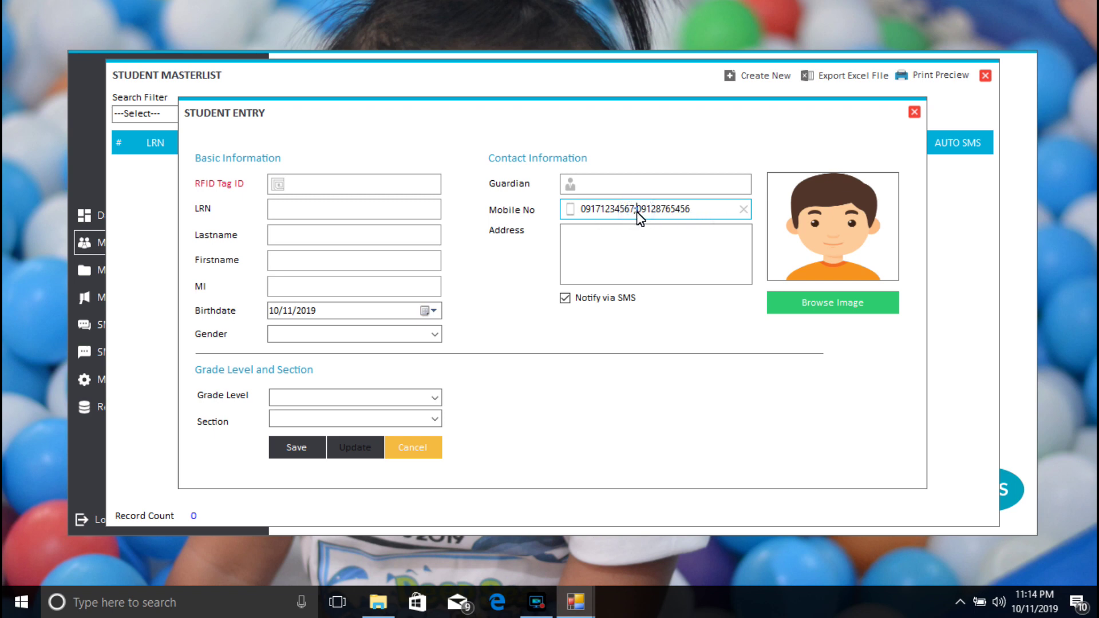
pyautogui.click(915, 113)
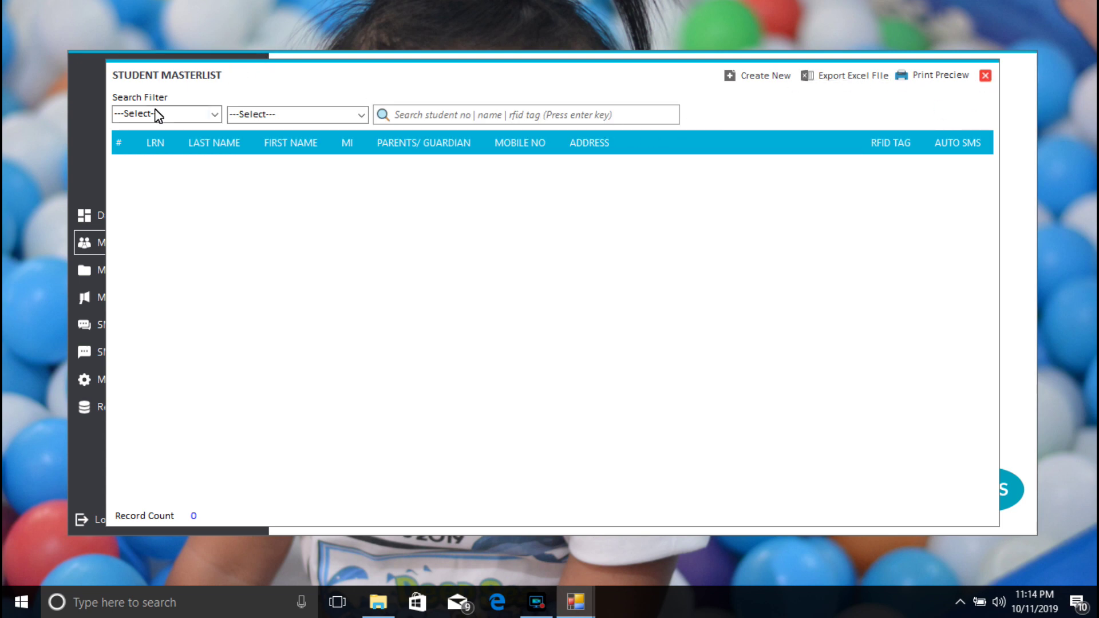
# Step: Set the Excel student import to Grade 7 CHARITY, cancel the file browse, and close the import
pyautogui.click(848, 81)
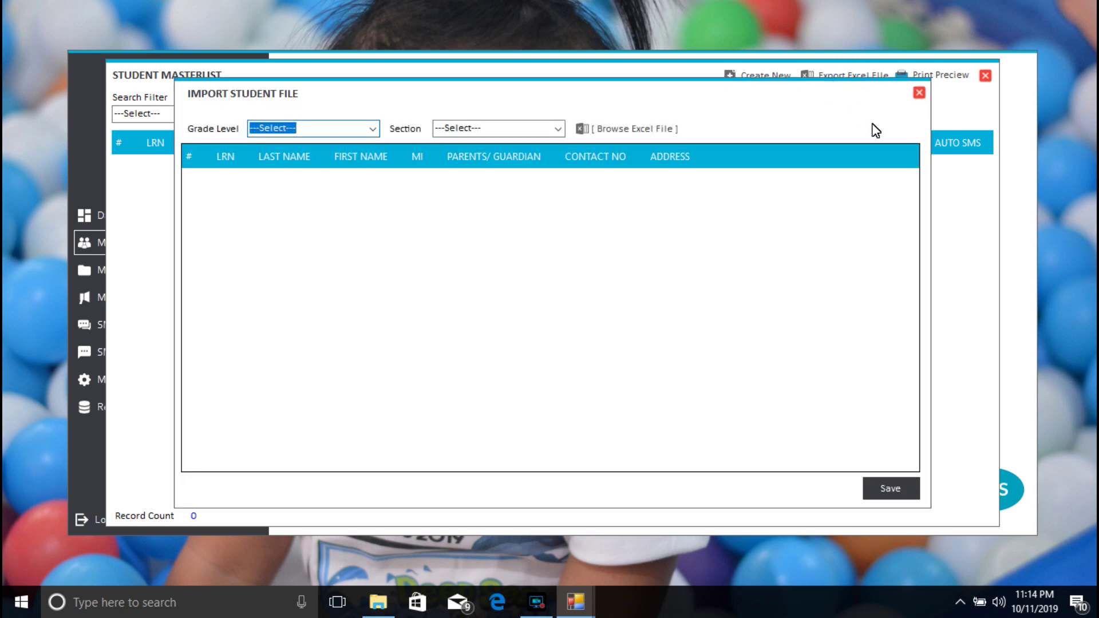
pyautogui.click(372, 128)
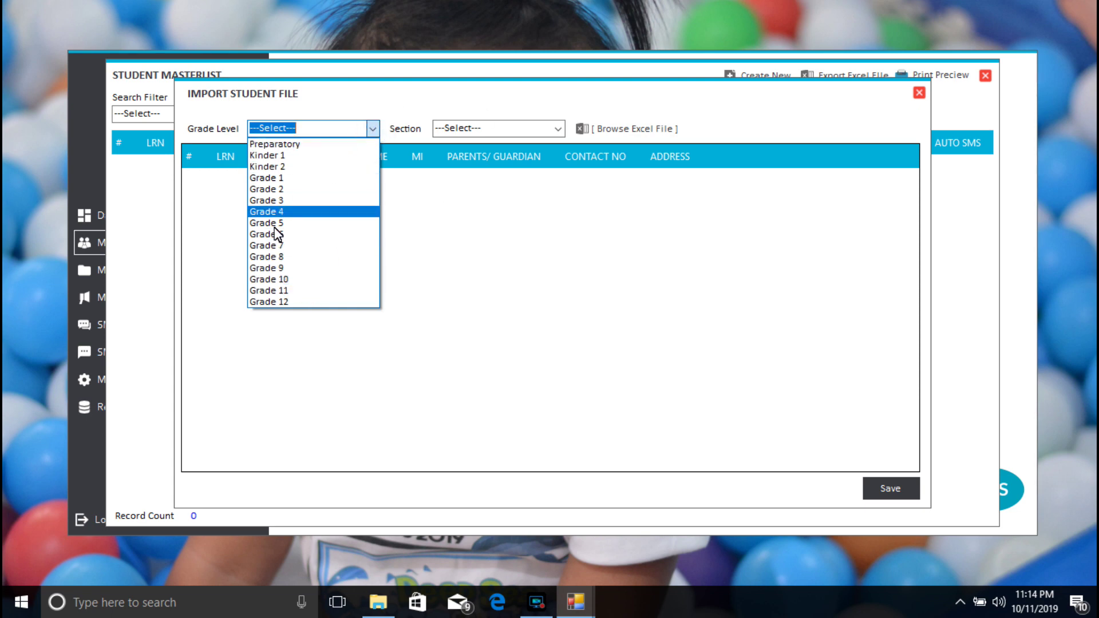
pyautogui.click(266, 235)
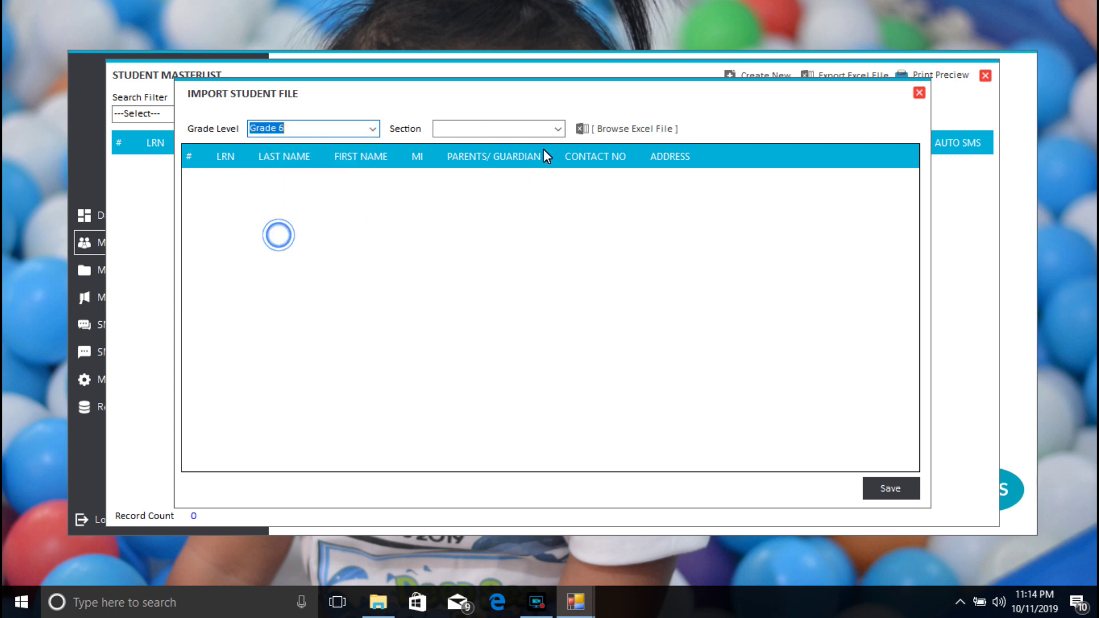
pyautogui.click(558, 129)
pyautogui.click(372, 129)
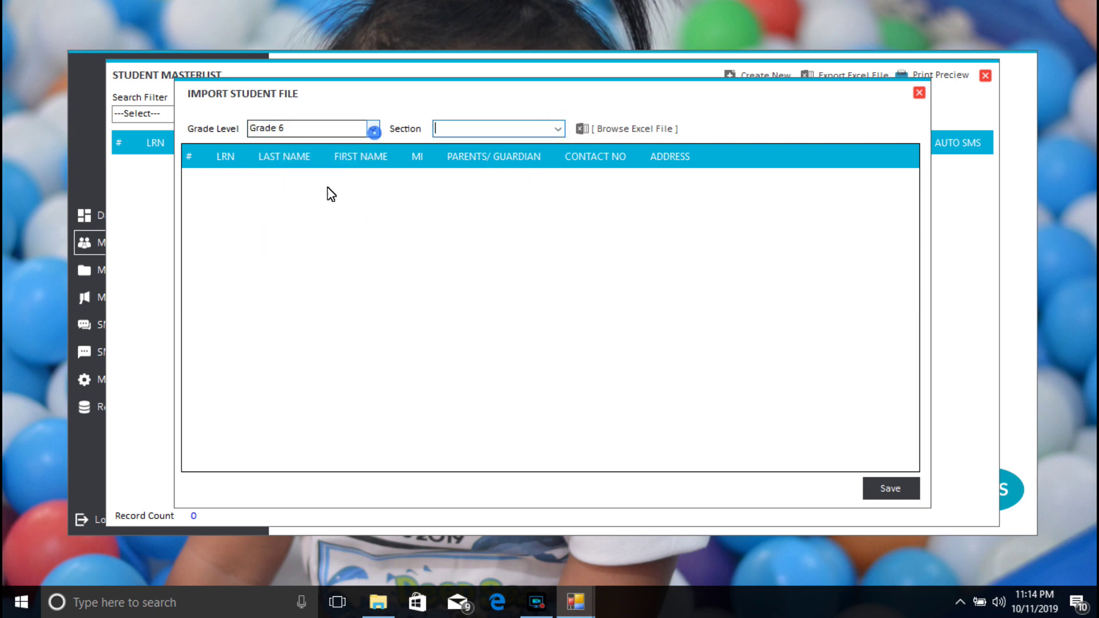
pyautogui.click(372, 129)
pyautogui.click(320, 245)
pyautogui.click(558, 129)
pyautogui.click(541, 144)
pyautogui.click(614, 128)
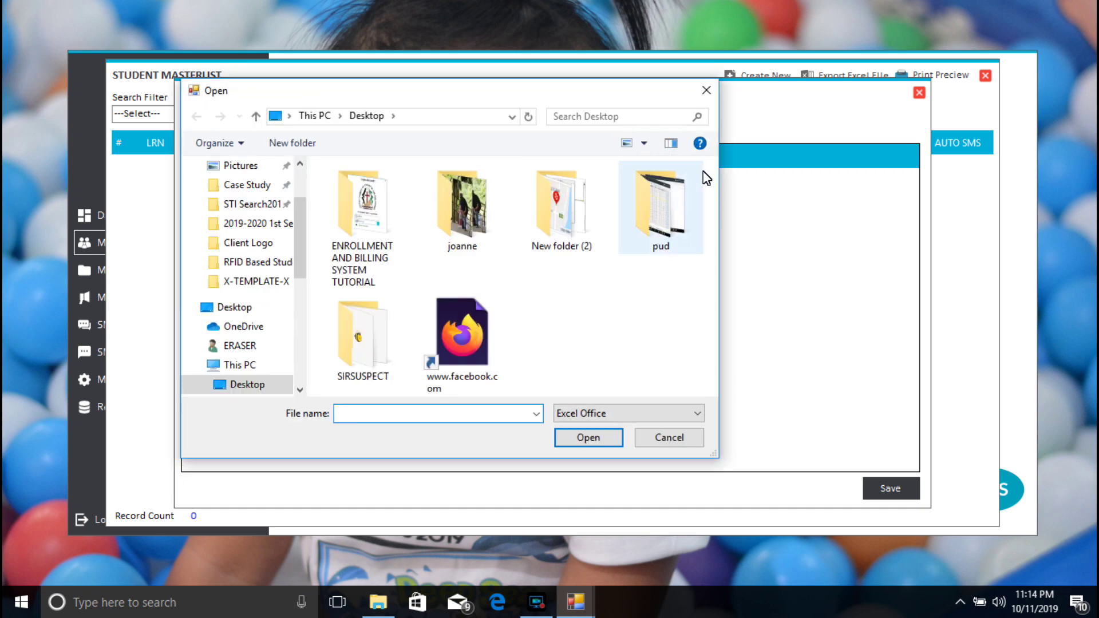
pyautogui.click(710, 97)
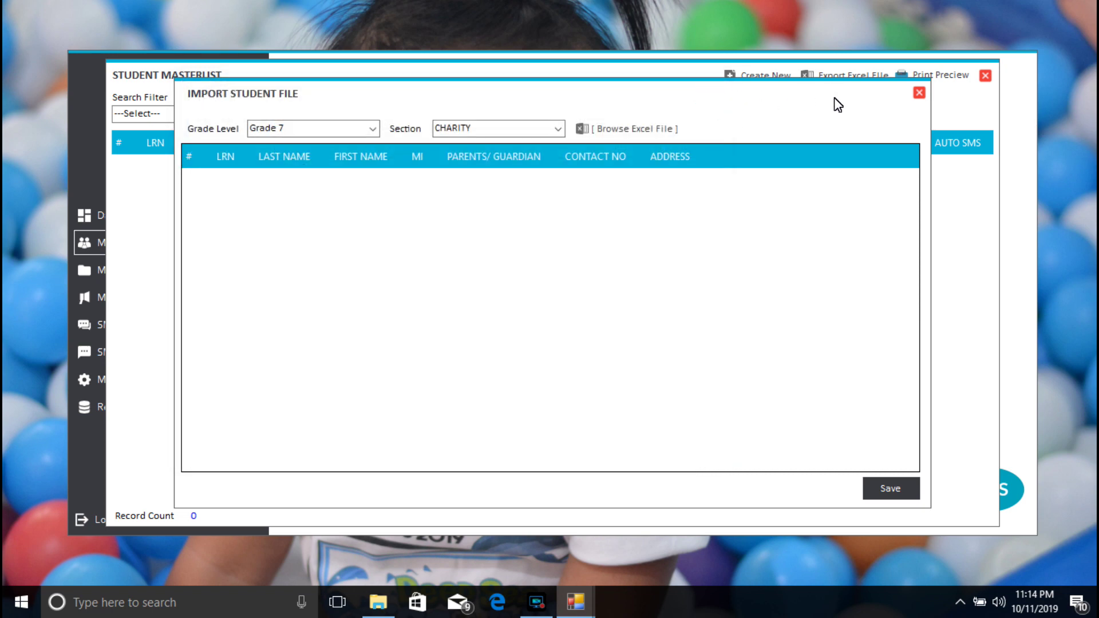
pyautogui.click(919, 93)
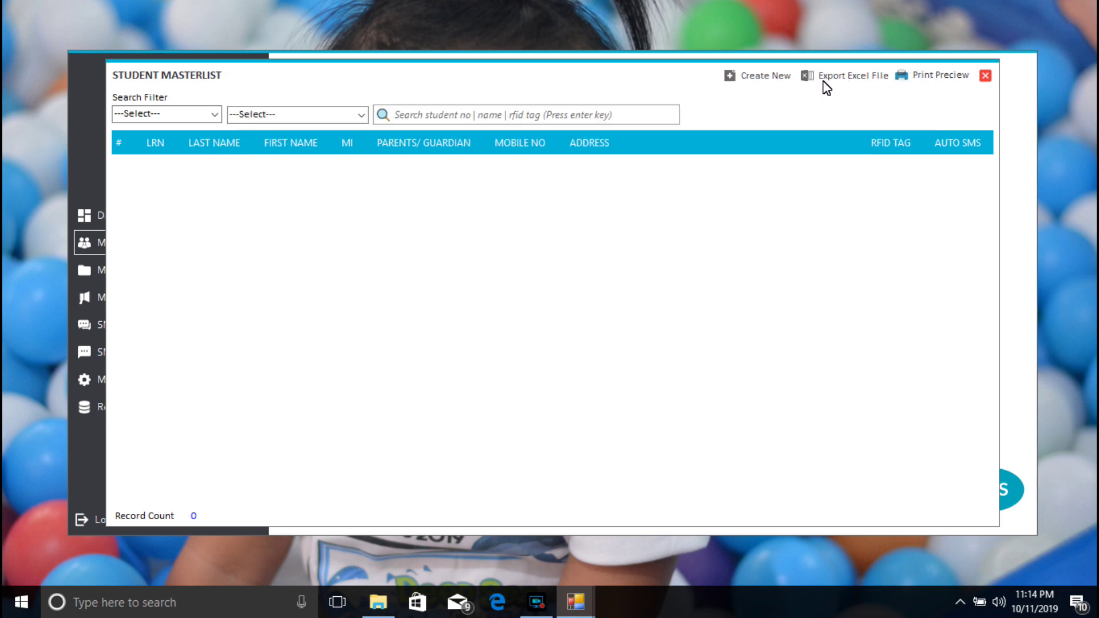
# Step: Open and close a blank Student Entry form twice, then close the masterlist
pyautogui.click(754, 78)
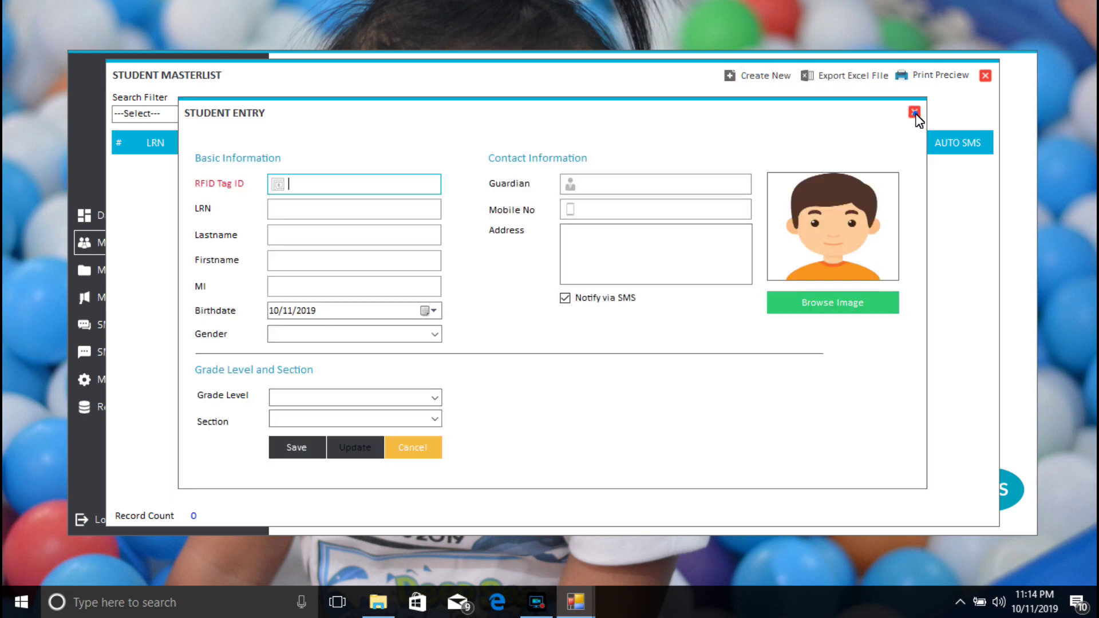
pyautogui.click(914, 112)
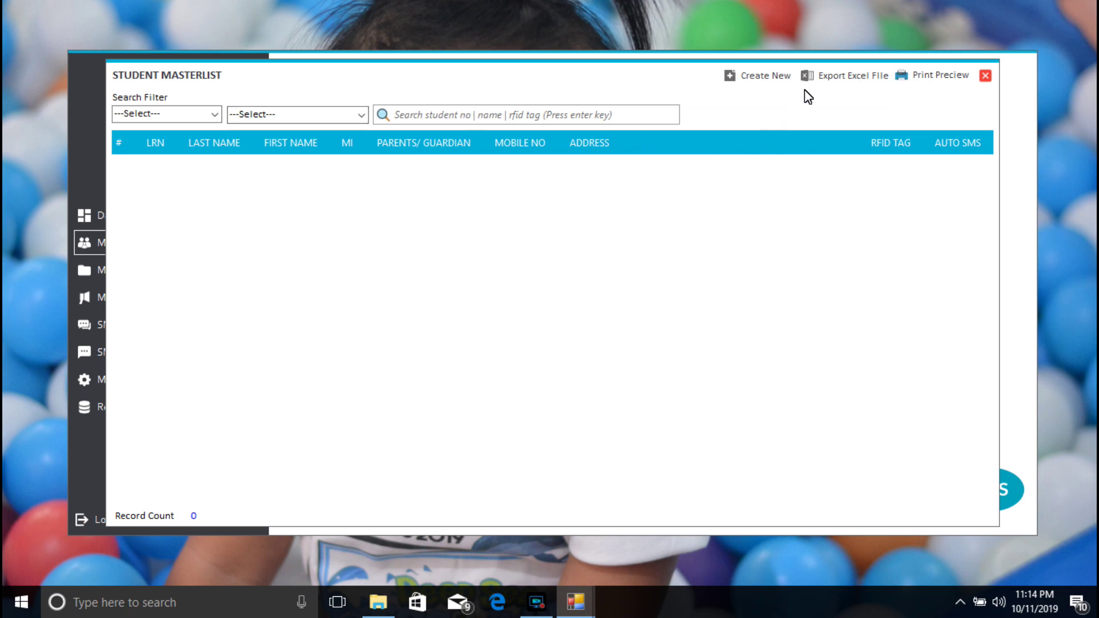
pyautogui.click(757, 81)
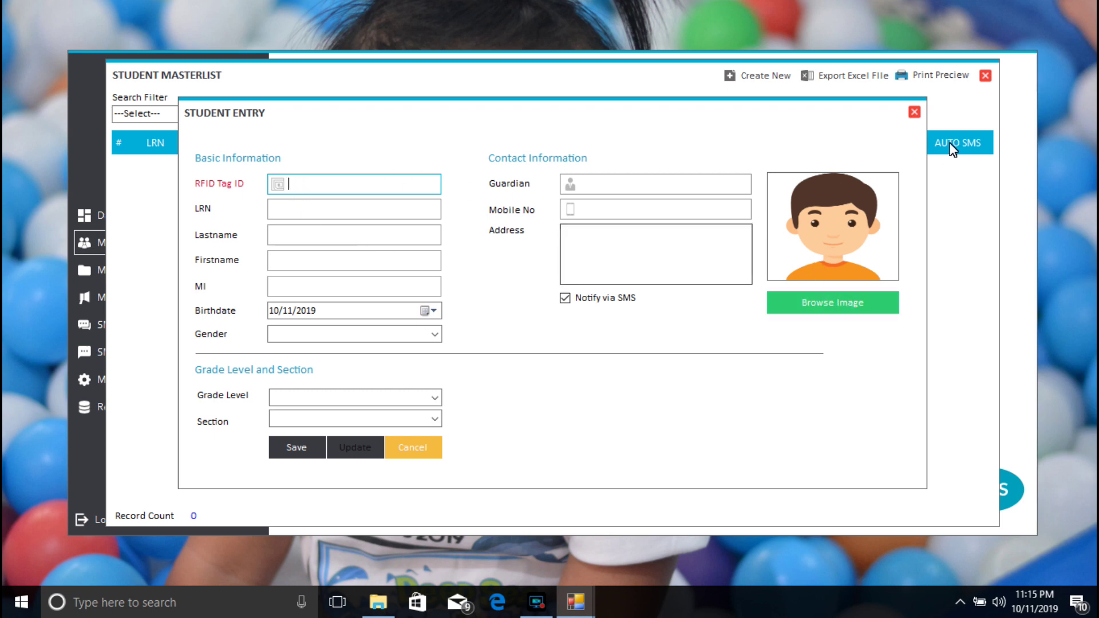
pyautogui.click(914, 112)
pyautogui.click(984, 76)
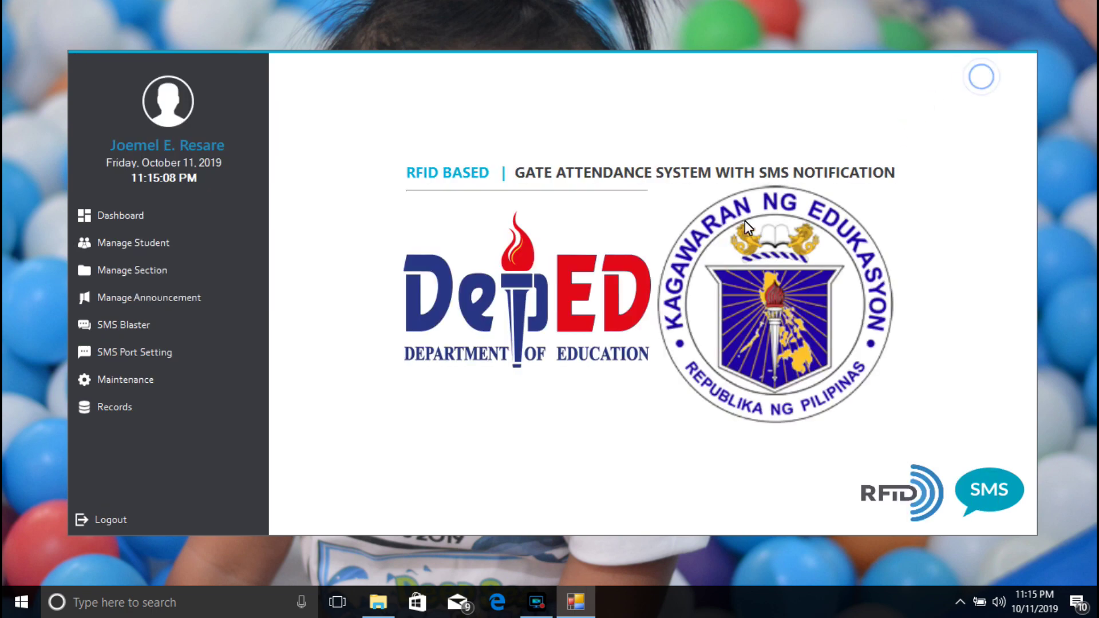
# Step: Open the SMS Notification settings and review the login and logout message texts
pyautogui.click(123, 380)
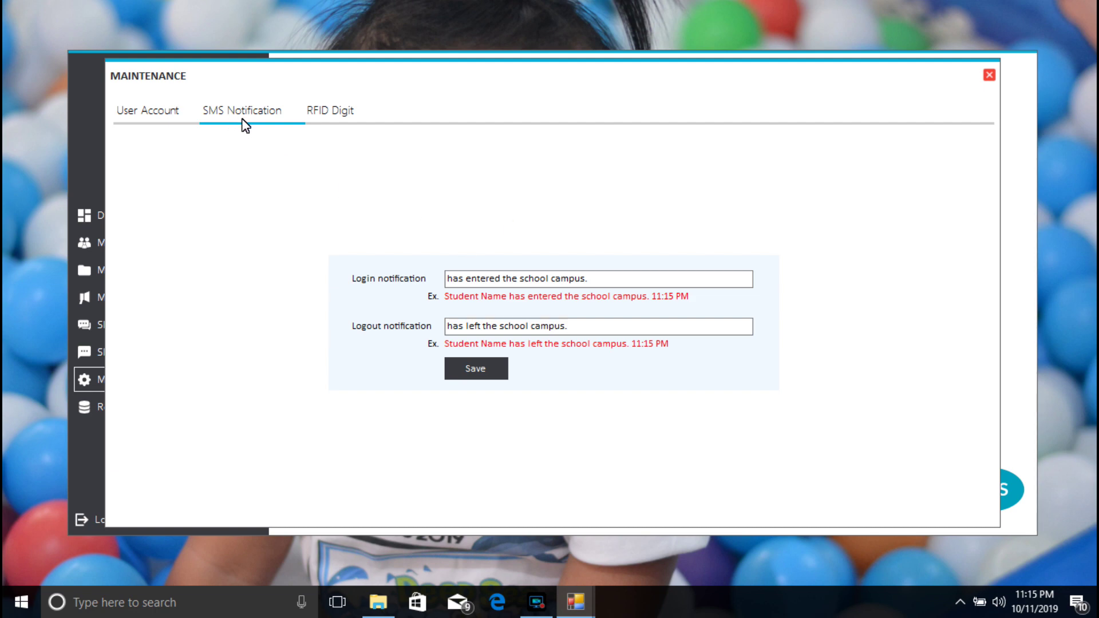
pyautogui.click(596, 279)
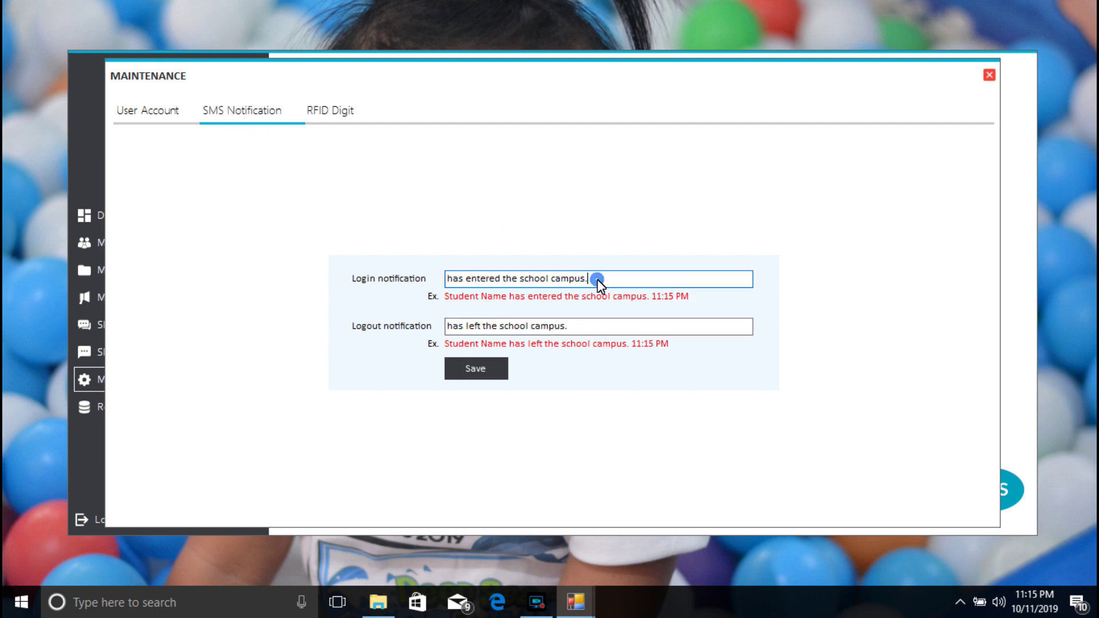
pyautogui.moveTo(596, 279); pyautogui.dragTo(445, 313)
pyautogui.moveTo(579, 327); pyautogui.dragTo(446, 337)
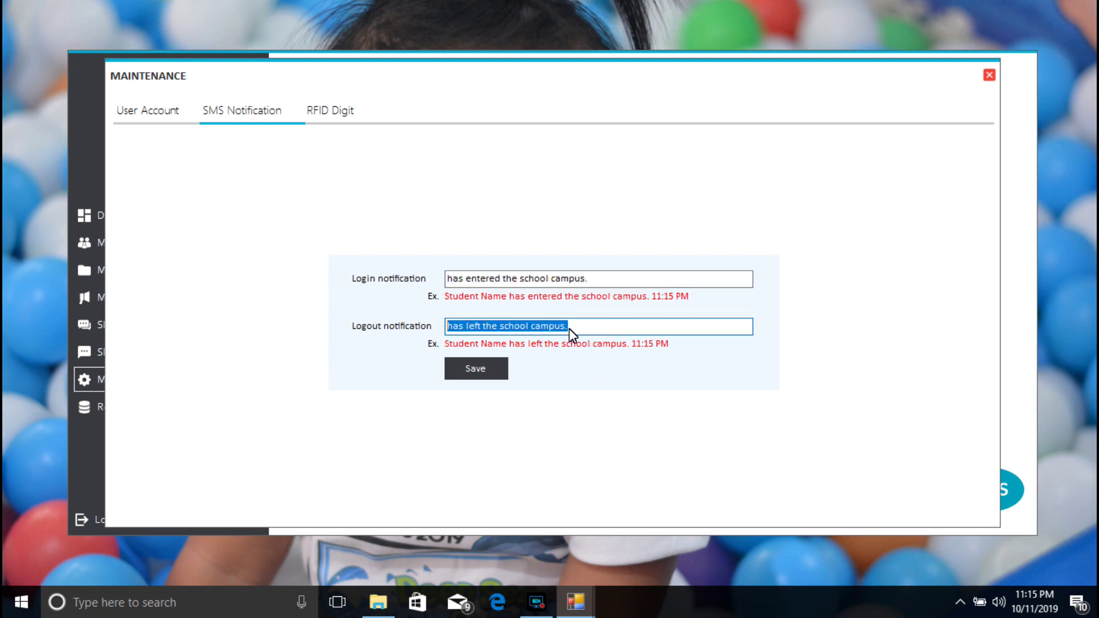
pyautogui.moveTo(587, 330); pyautogui.dragTo(445, 337)
pyautogui.moveTo(599, 283); pyautogui.dragTo(446, 280)
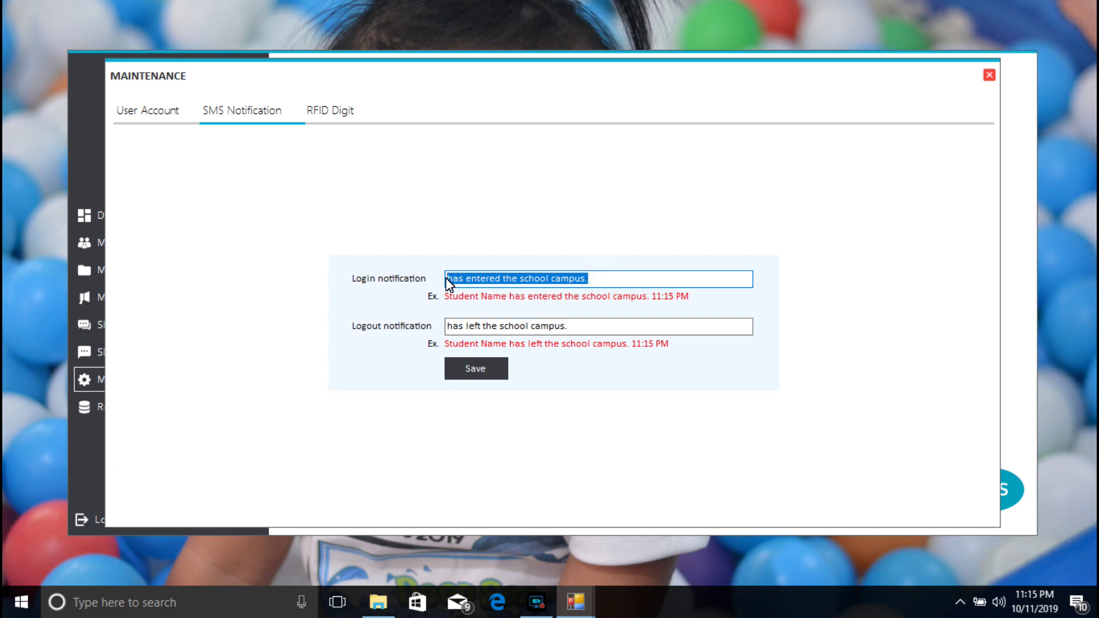
pyautogui.moveTo(607, 281); pyautogui.dragTo(438, 297)
pyautogui.click(464, 278)
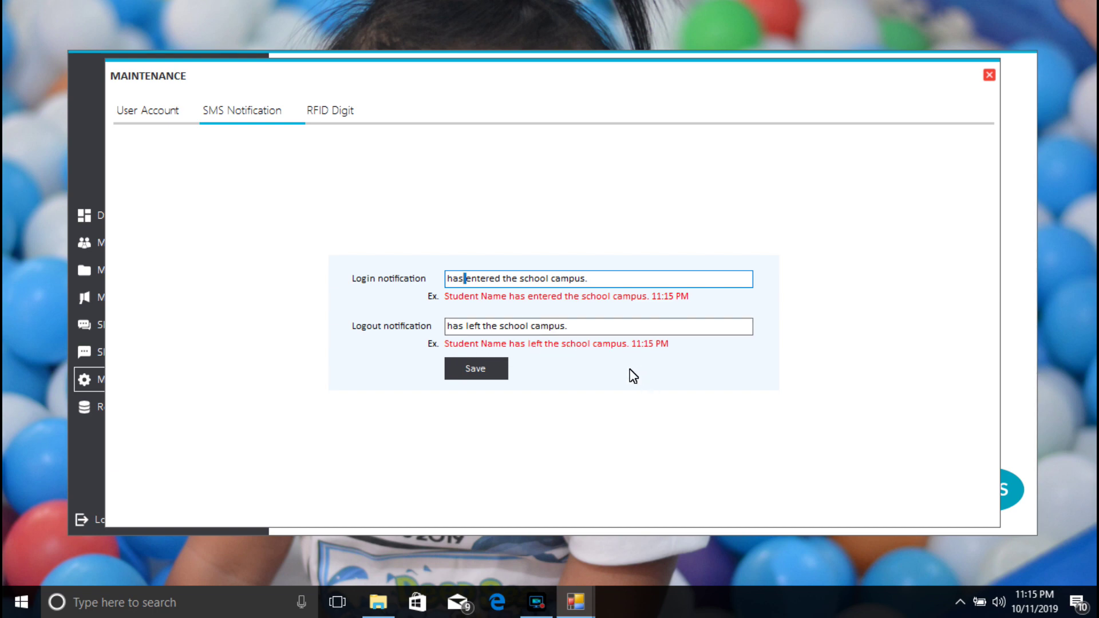
pyautogui.click(580, 327)
pyautogui.click(597, 279)
# Step: Insert 'ESS' before 'campus' in both messages, save the update and close Maintenance
pyautogui.click(552, 280)
pyautogui.write('ESS')
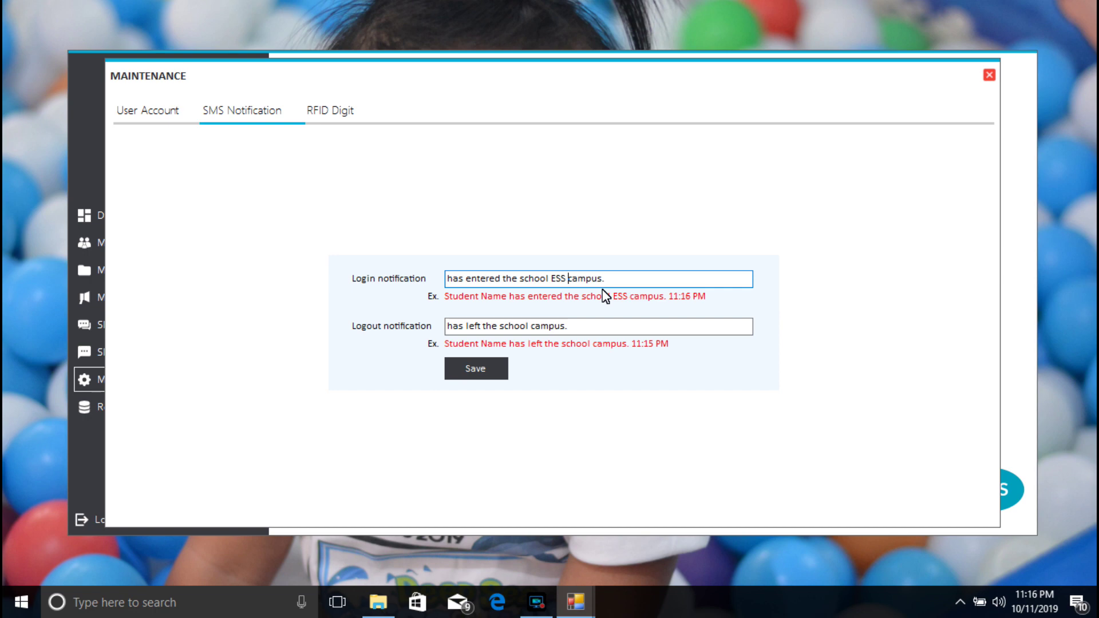
pyautogui.click(532, 325)
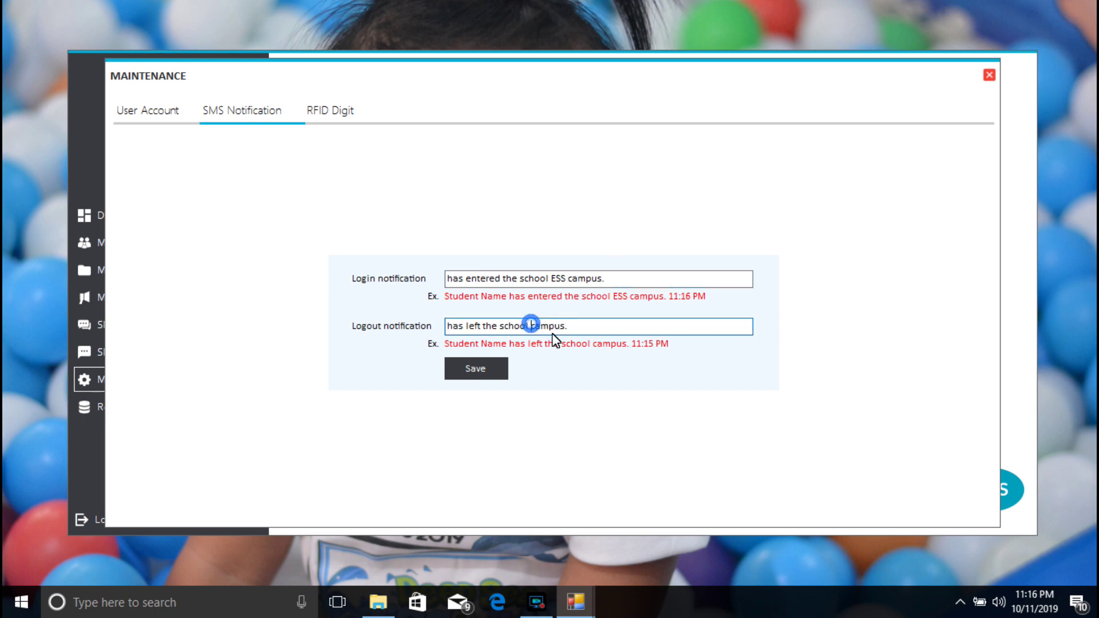
pyautogui.write('ESS')
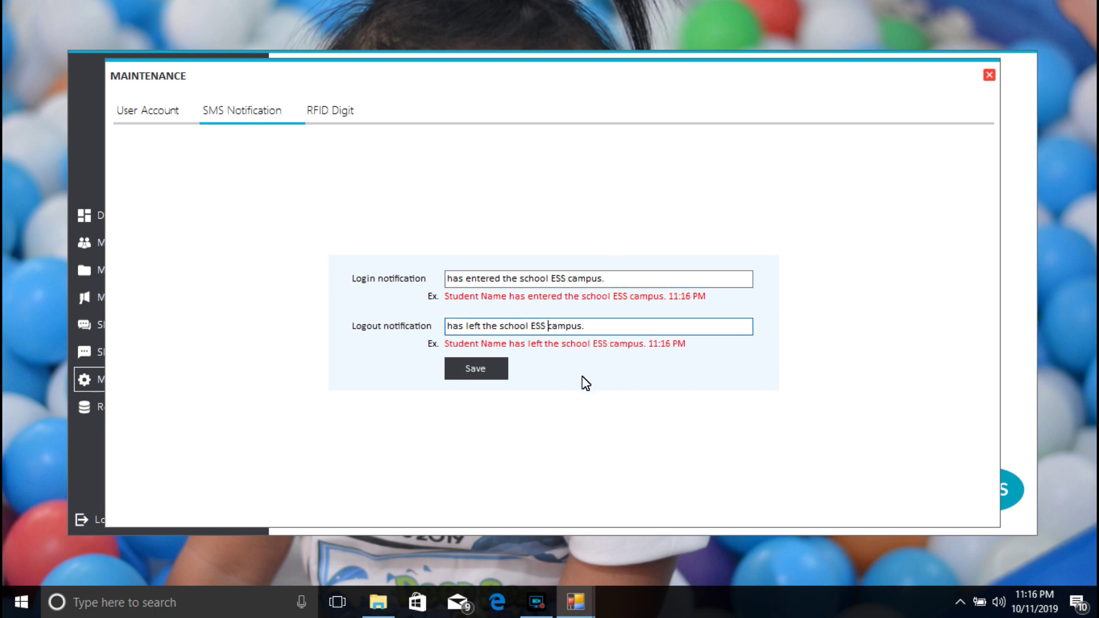
pyautogui.click(478, 369)
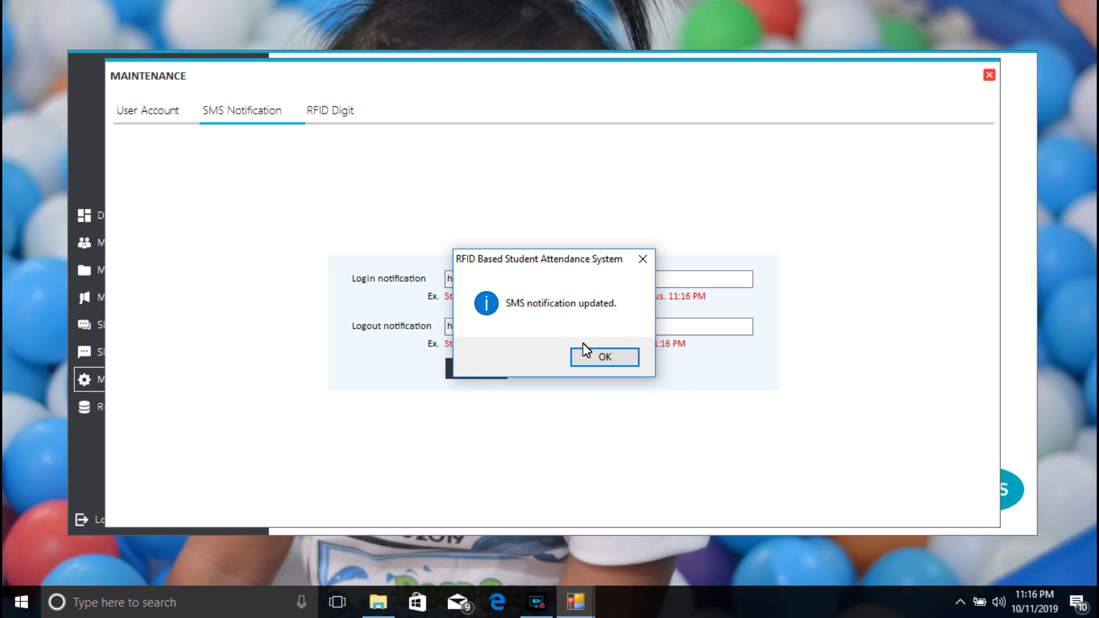
pyautogui.click(595, 350)
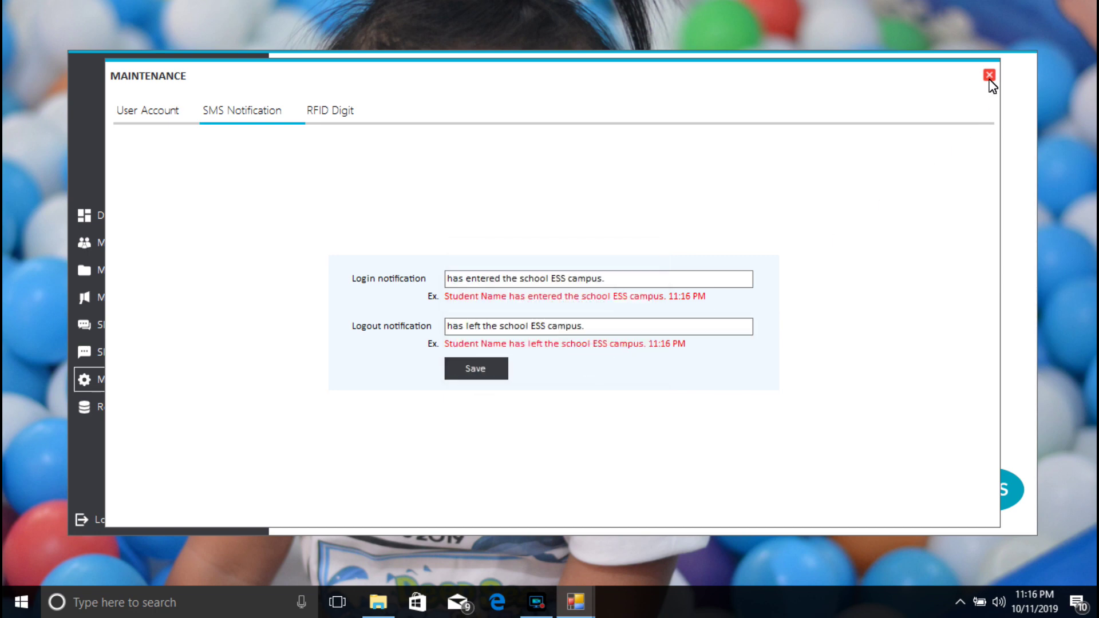
pyautogui.click(988, 75)
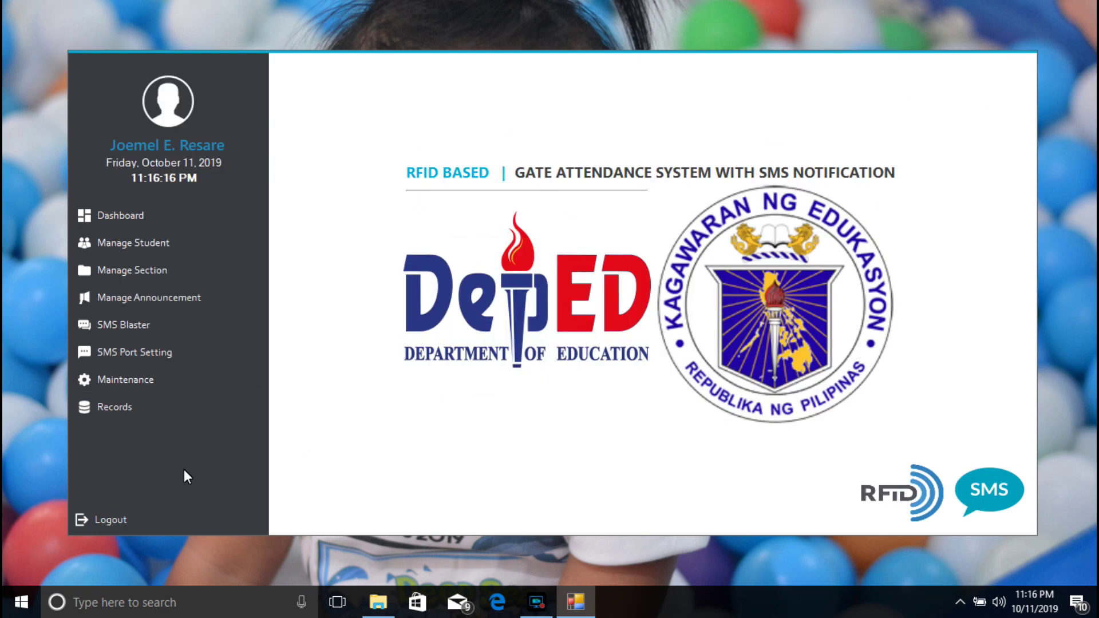
# Step: Log out, start the attendance display, and register a student's RFID card scan
pyautogui.click(113, 524)
pyautogui.click(574, 357)
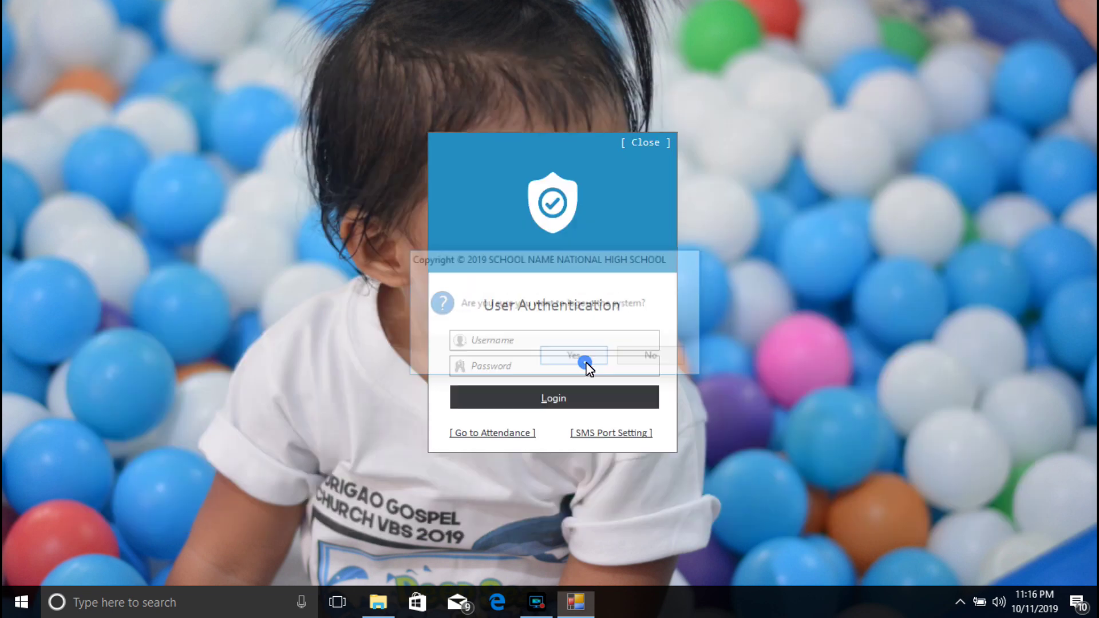
pyautogui.click(509, 433)
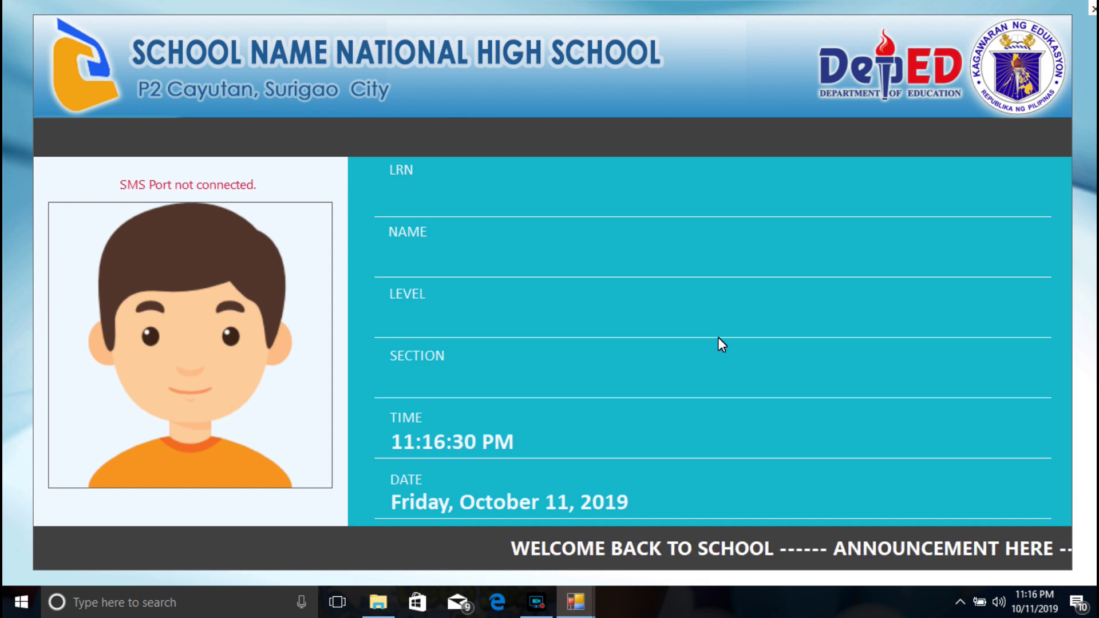
pyautogui.press('Return')
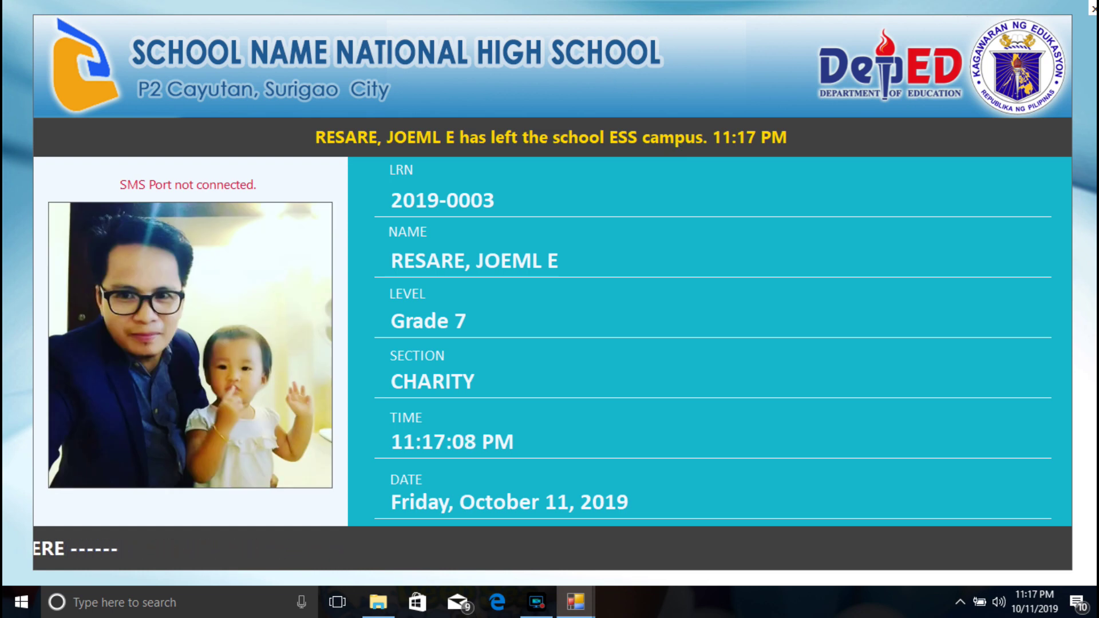
# Step: Leave the attendance kiosk and check the SMS Port list, where COM6 shows disconnected
pyautogui.click(1094, 10)
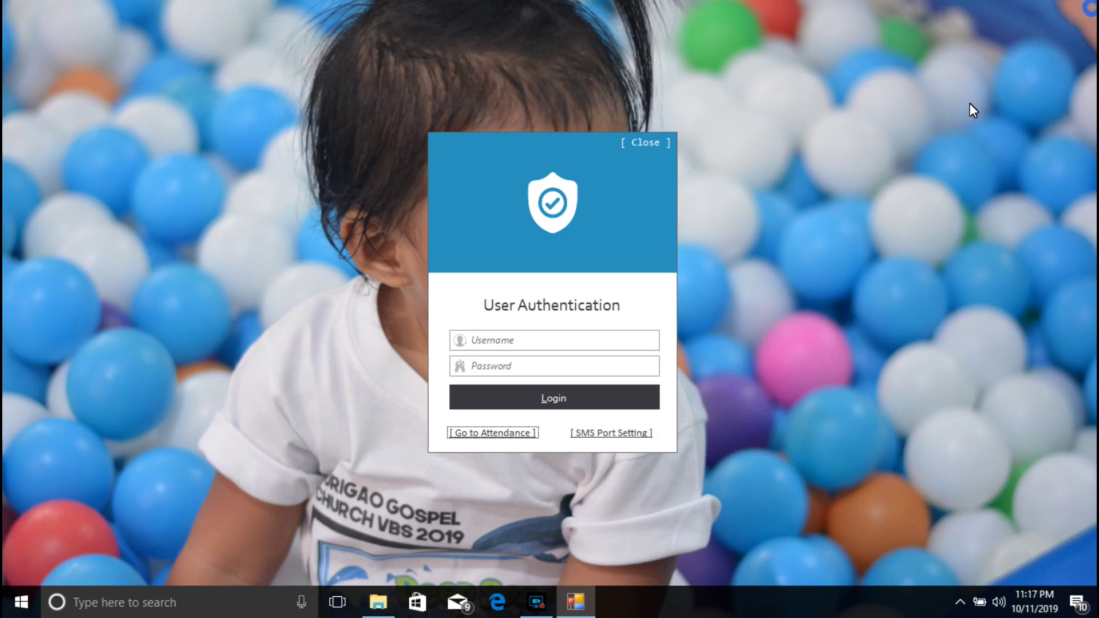
pyautogui.click(593, 434)
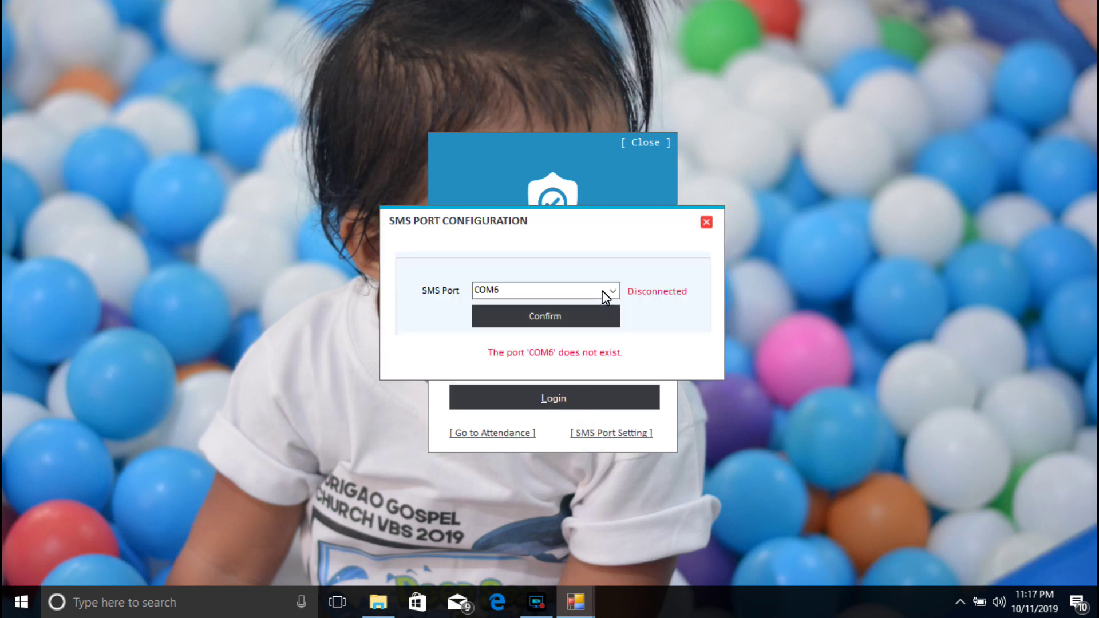
pyautogui.click(614, 290)
pyautogui.click(615, 290)
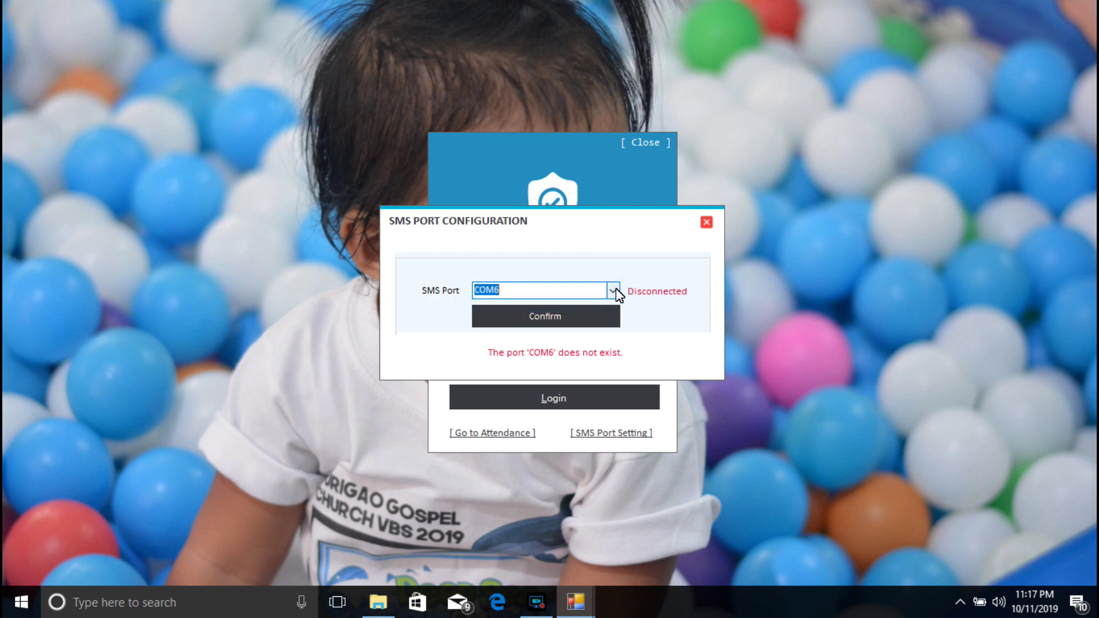